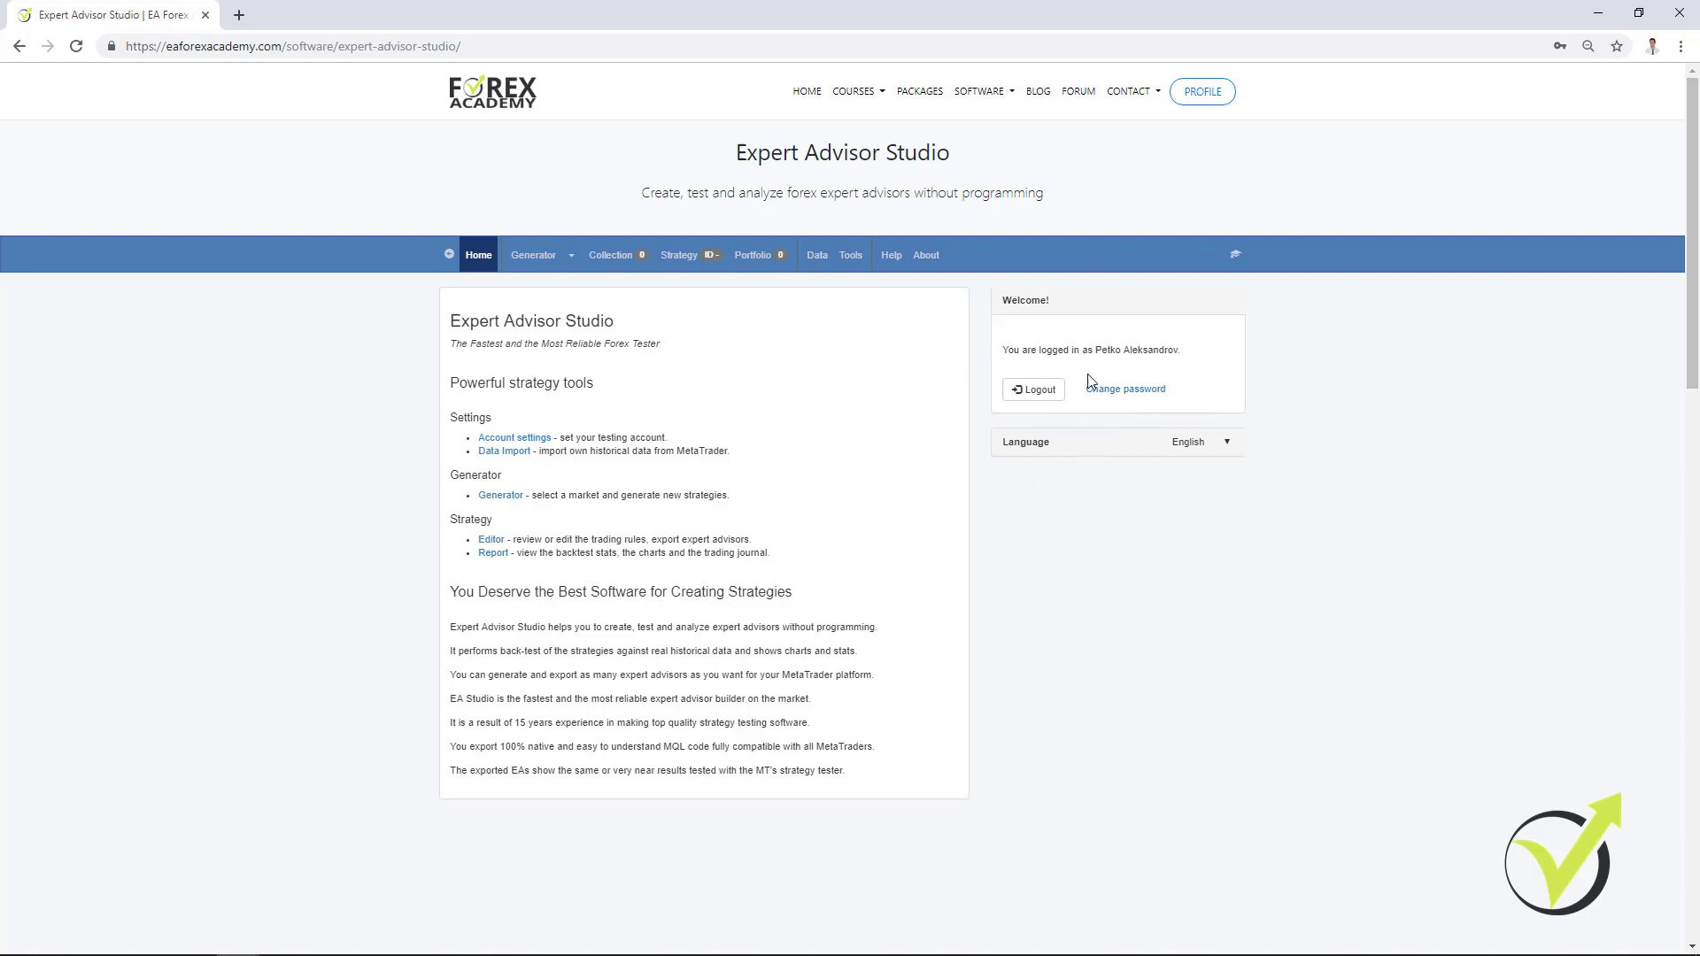
Log out, then sign back in with the saved email and password
left_click(1024, 395)
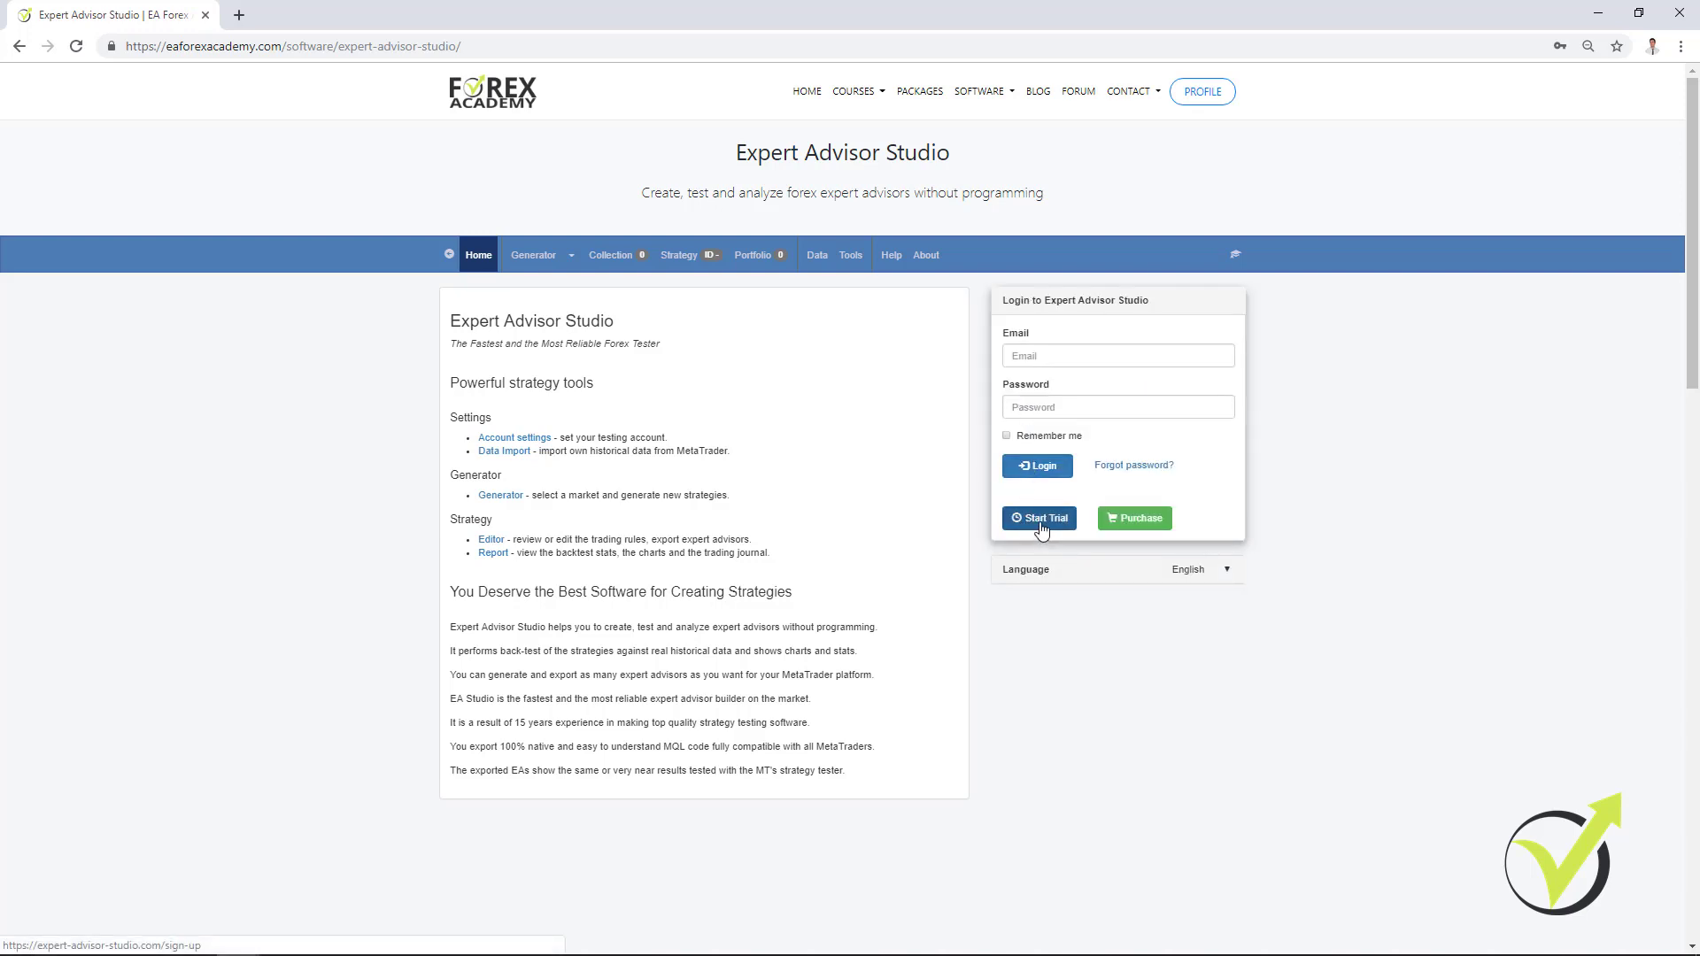
left_click(1055, 354)
left_click(1111, 392)
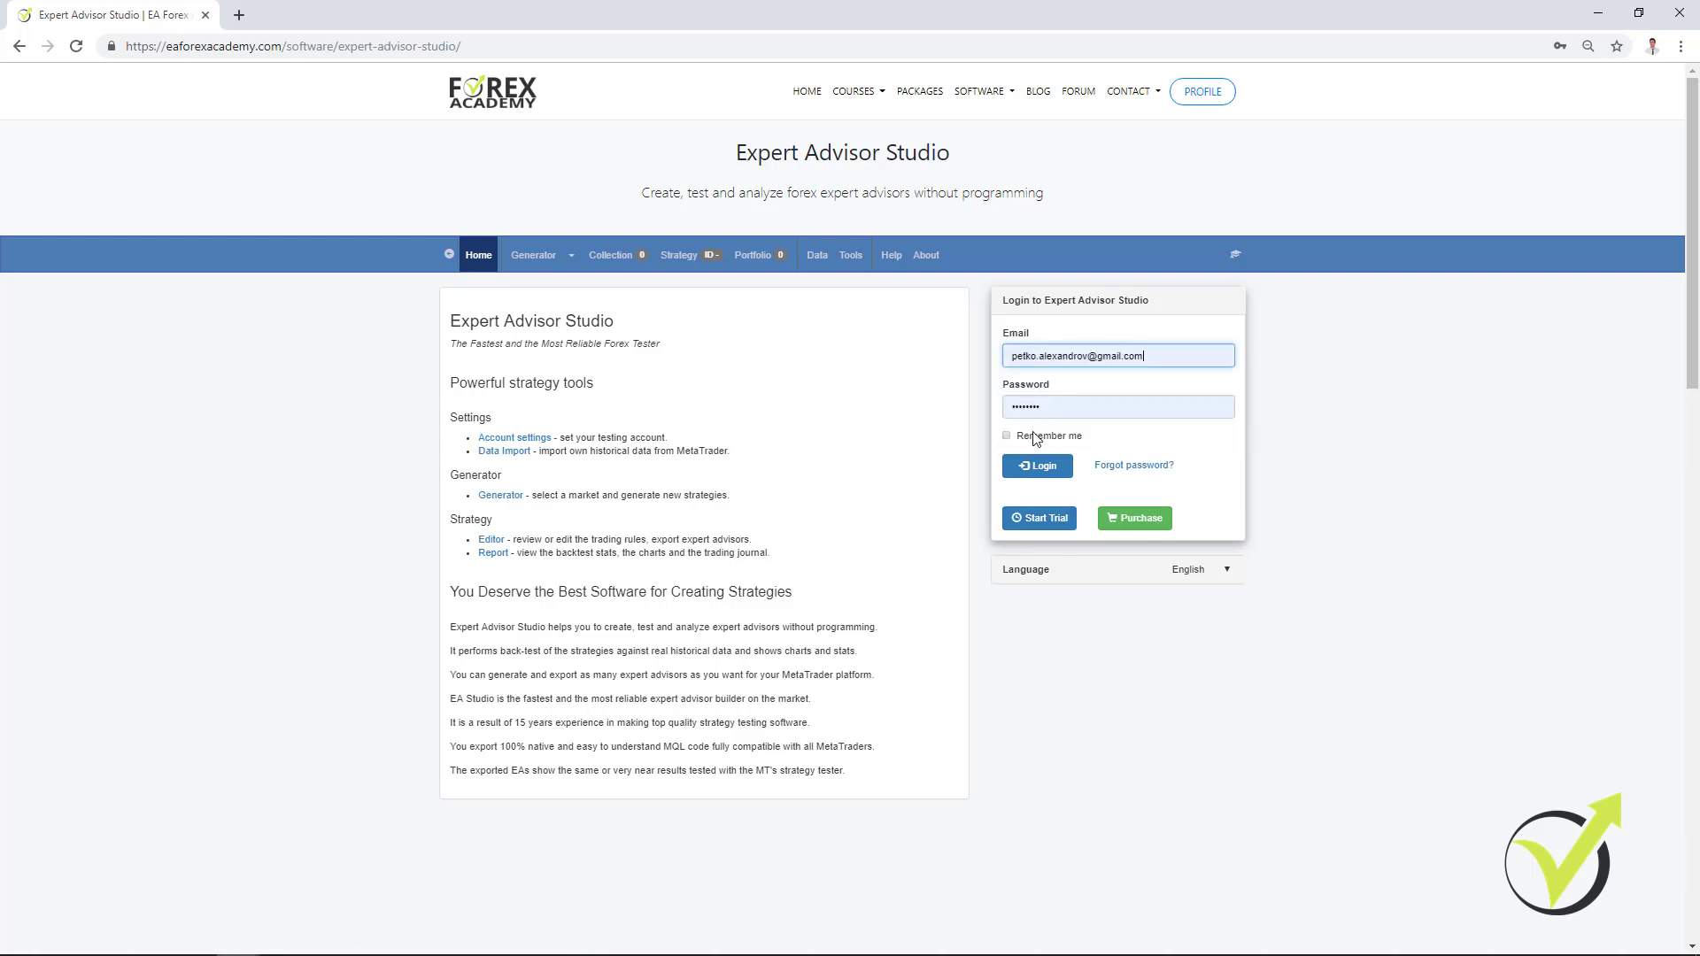
left_click(1038, 466)
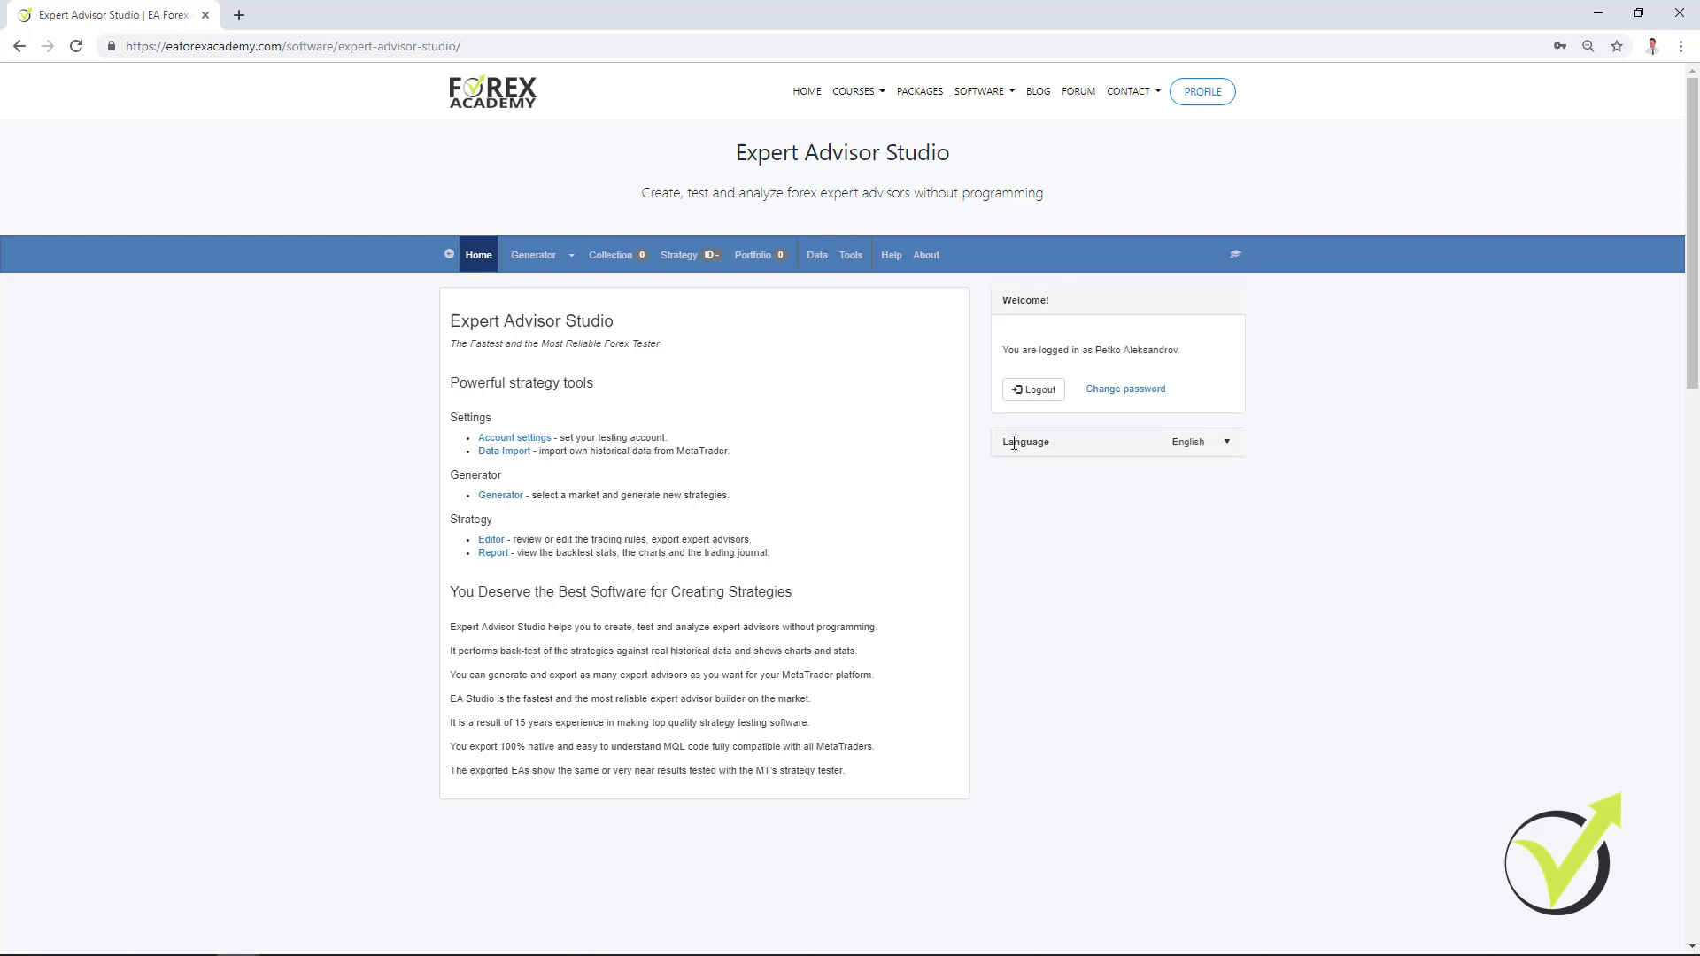
Change the account currency from USD to EUR in Tools Settings
left_click(852, 256)
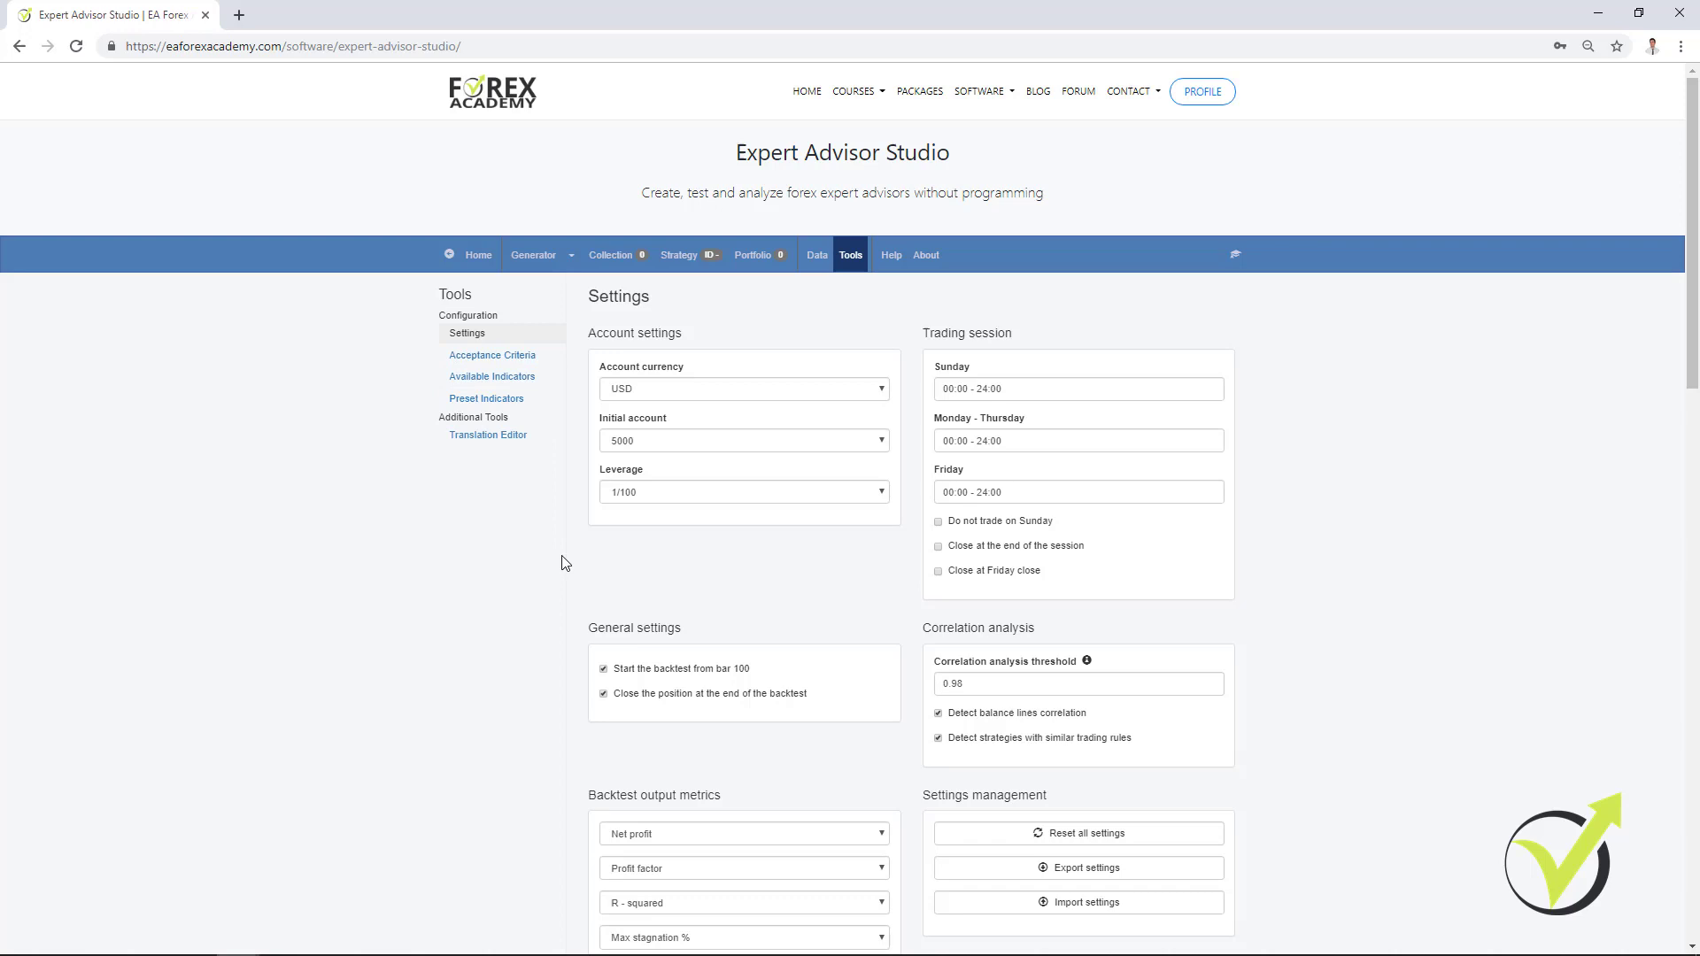
left_click(653, 390)
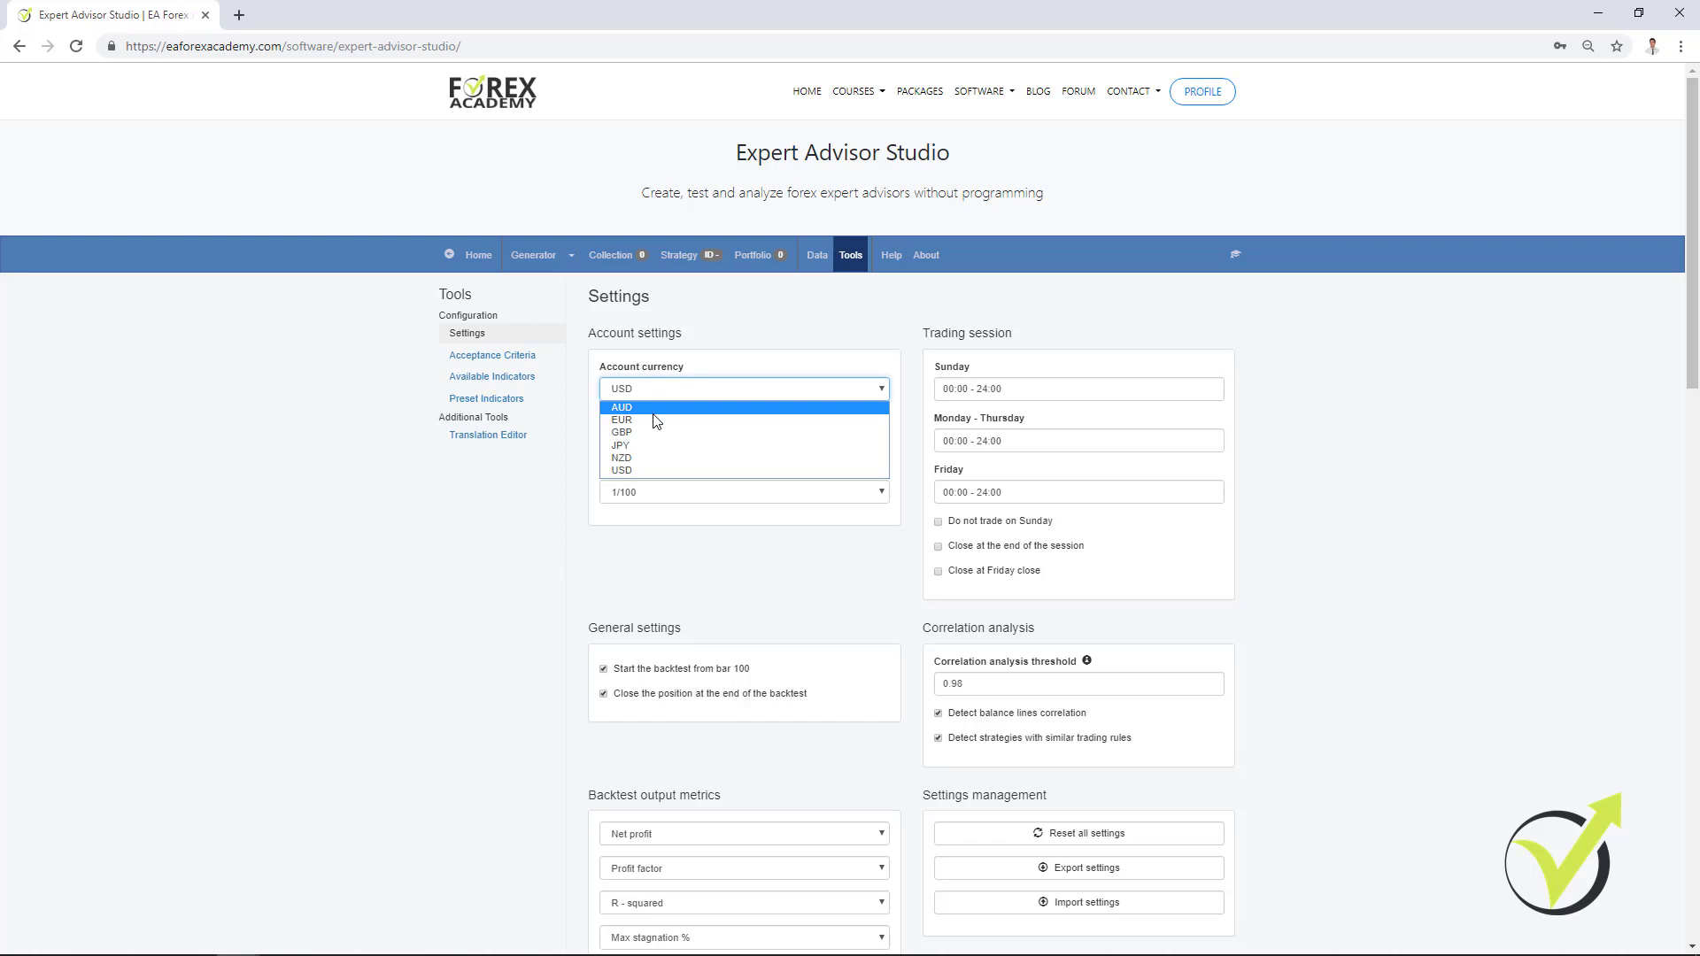
left_click(656, 423)
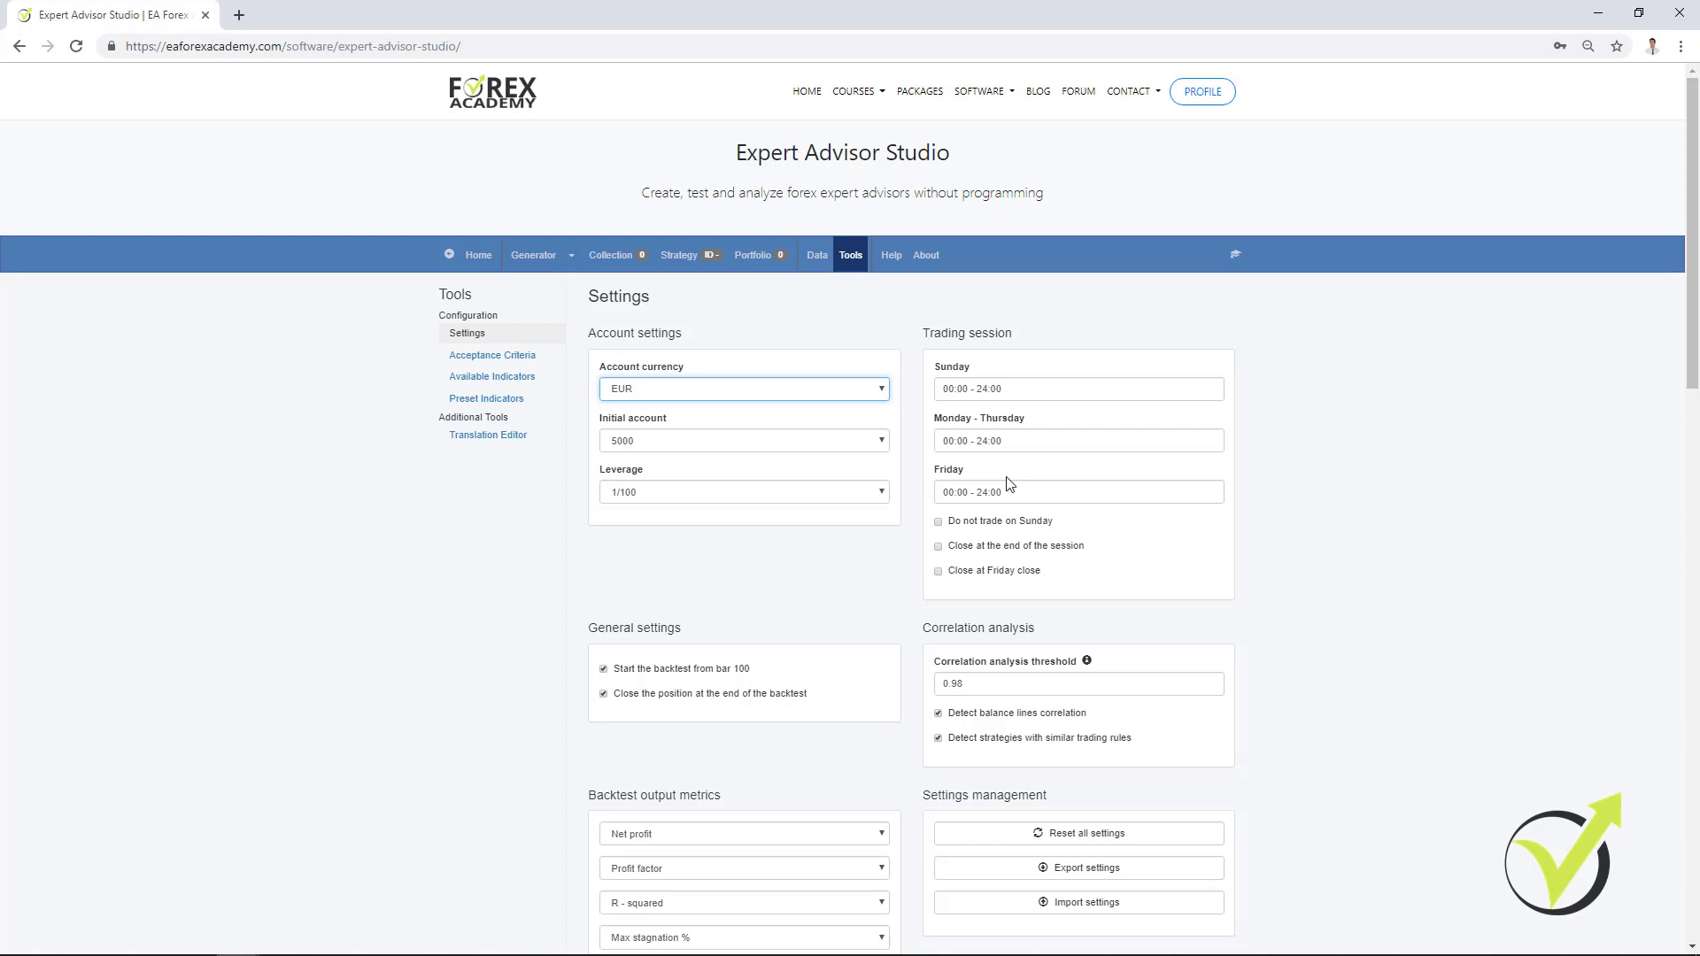
Tick 'Do not trade on Sunday' in the trading session settings
left_click(994, 523)
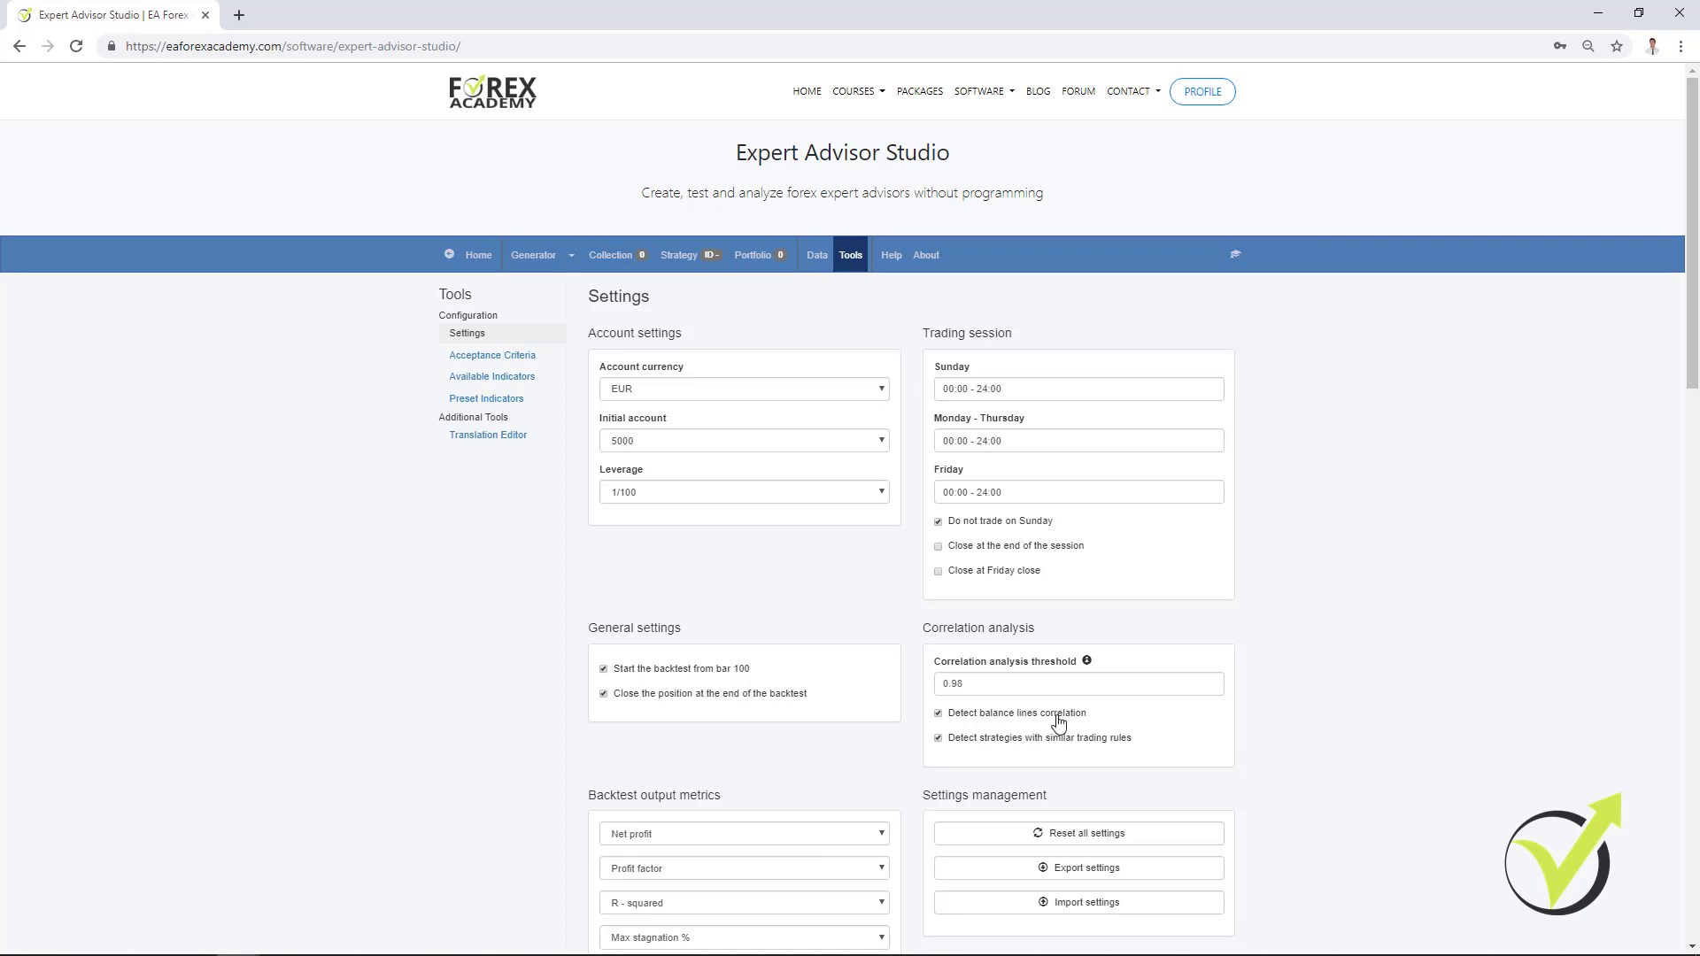
scroll(1214, 709, "down", 2)
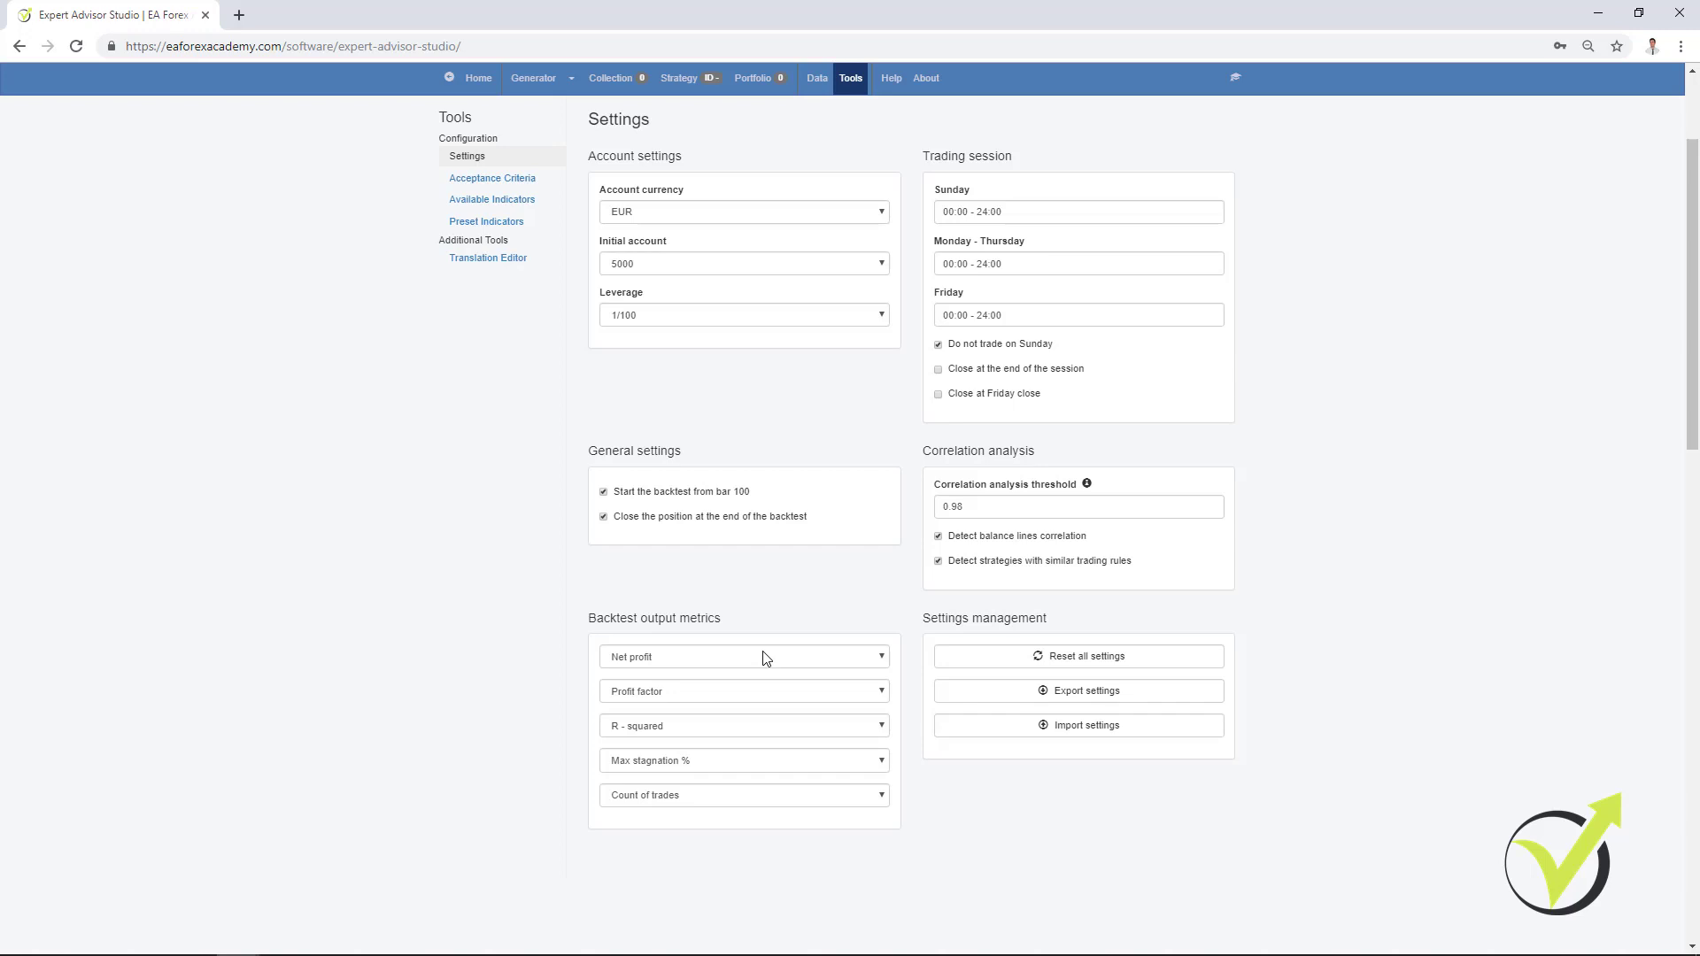
left_click(685, 84)
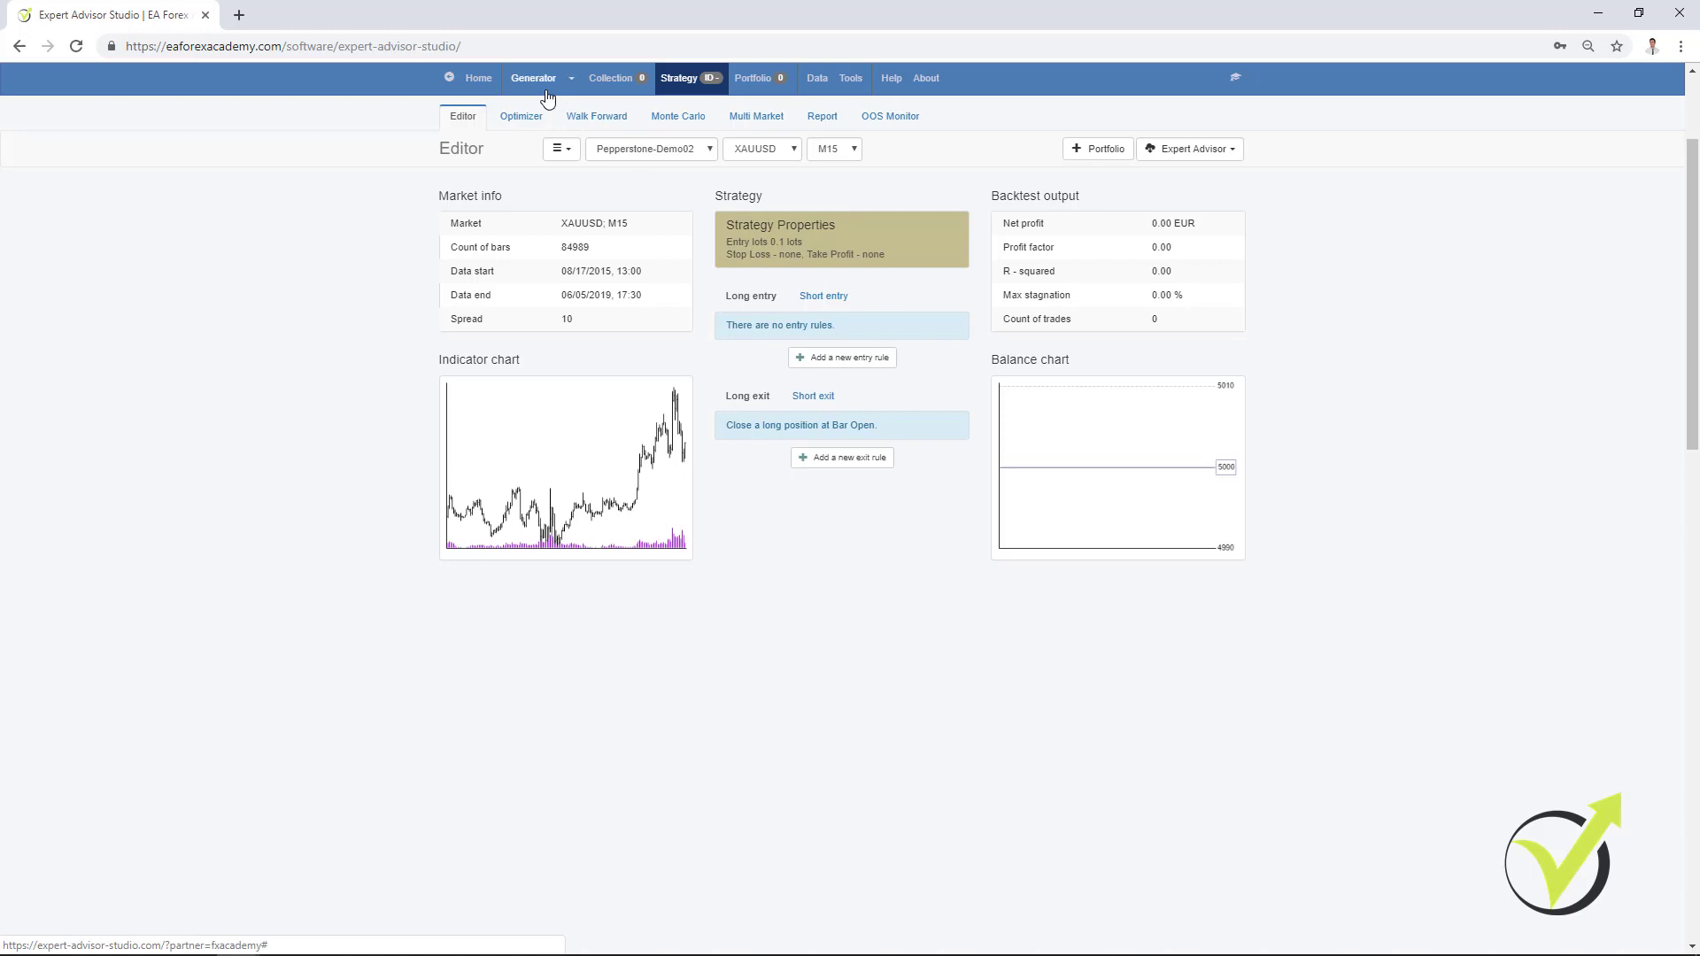
left_click(852, 79)
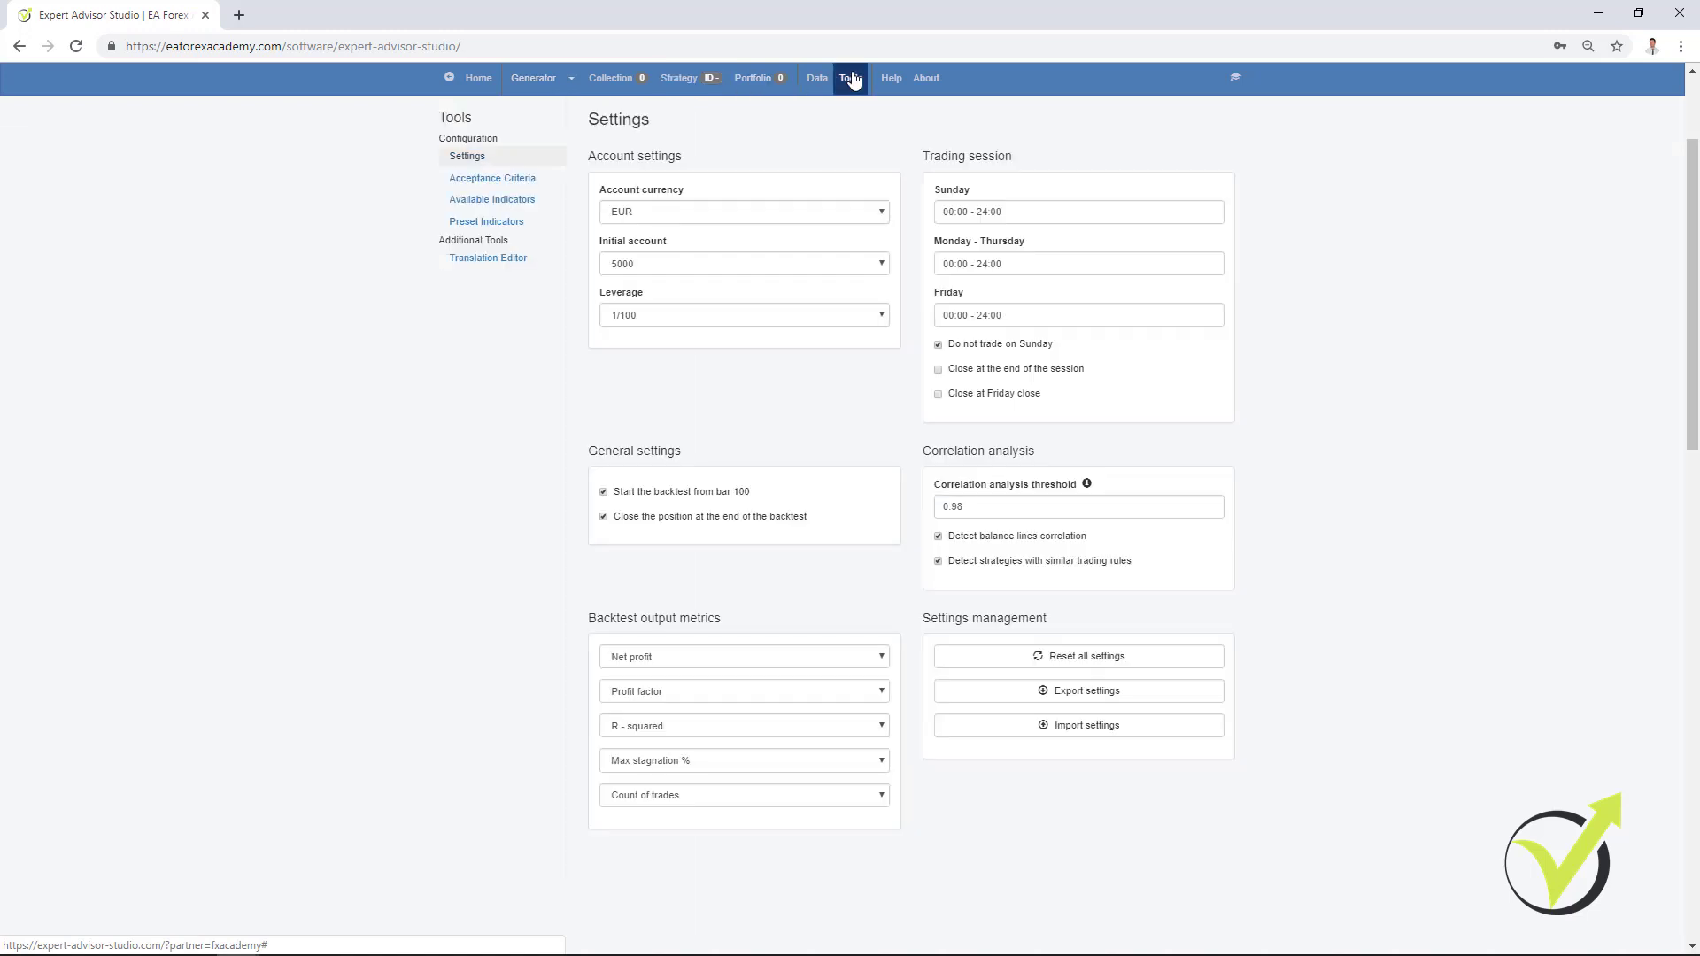
left_click(850, 657)
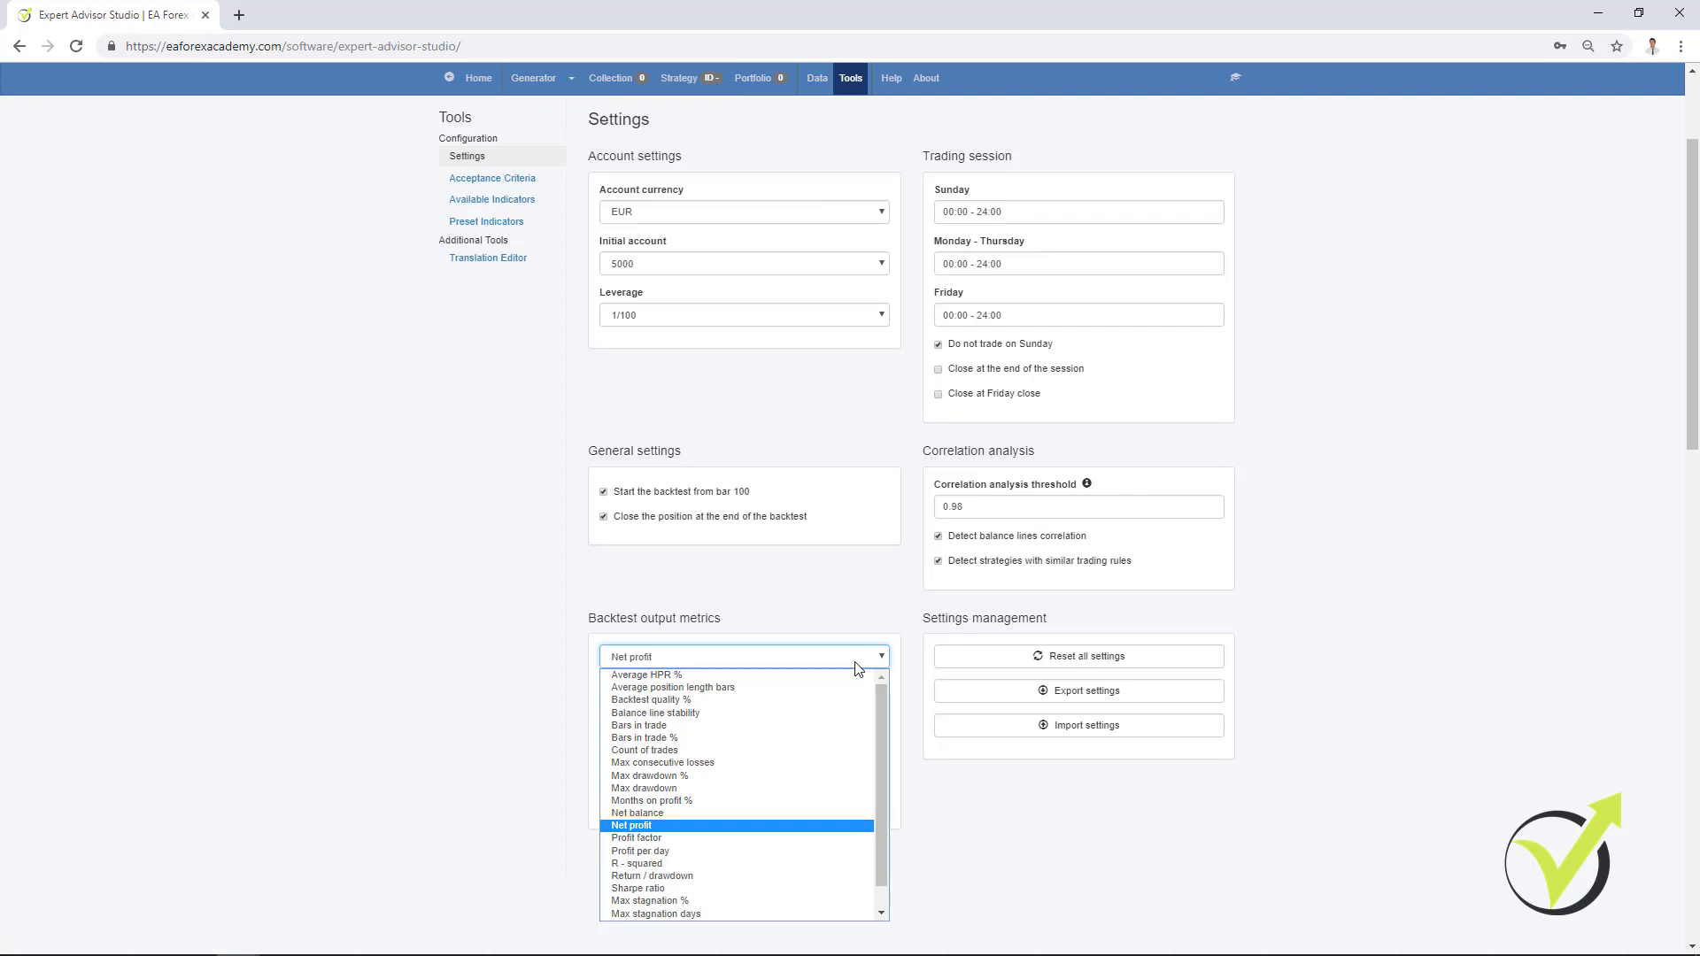
left_click(764, 875)
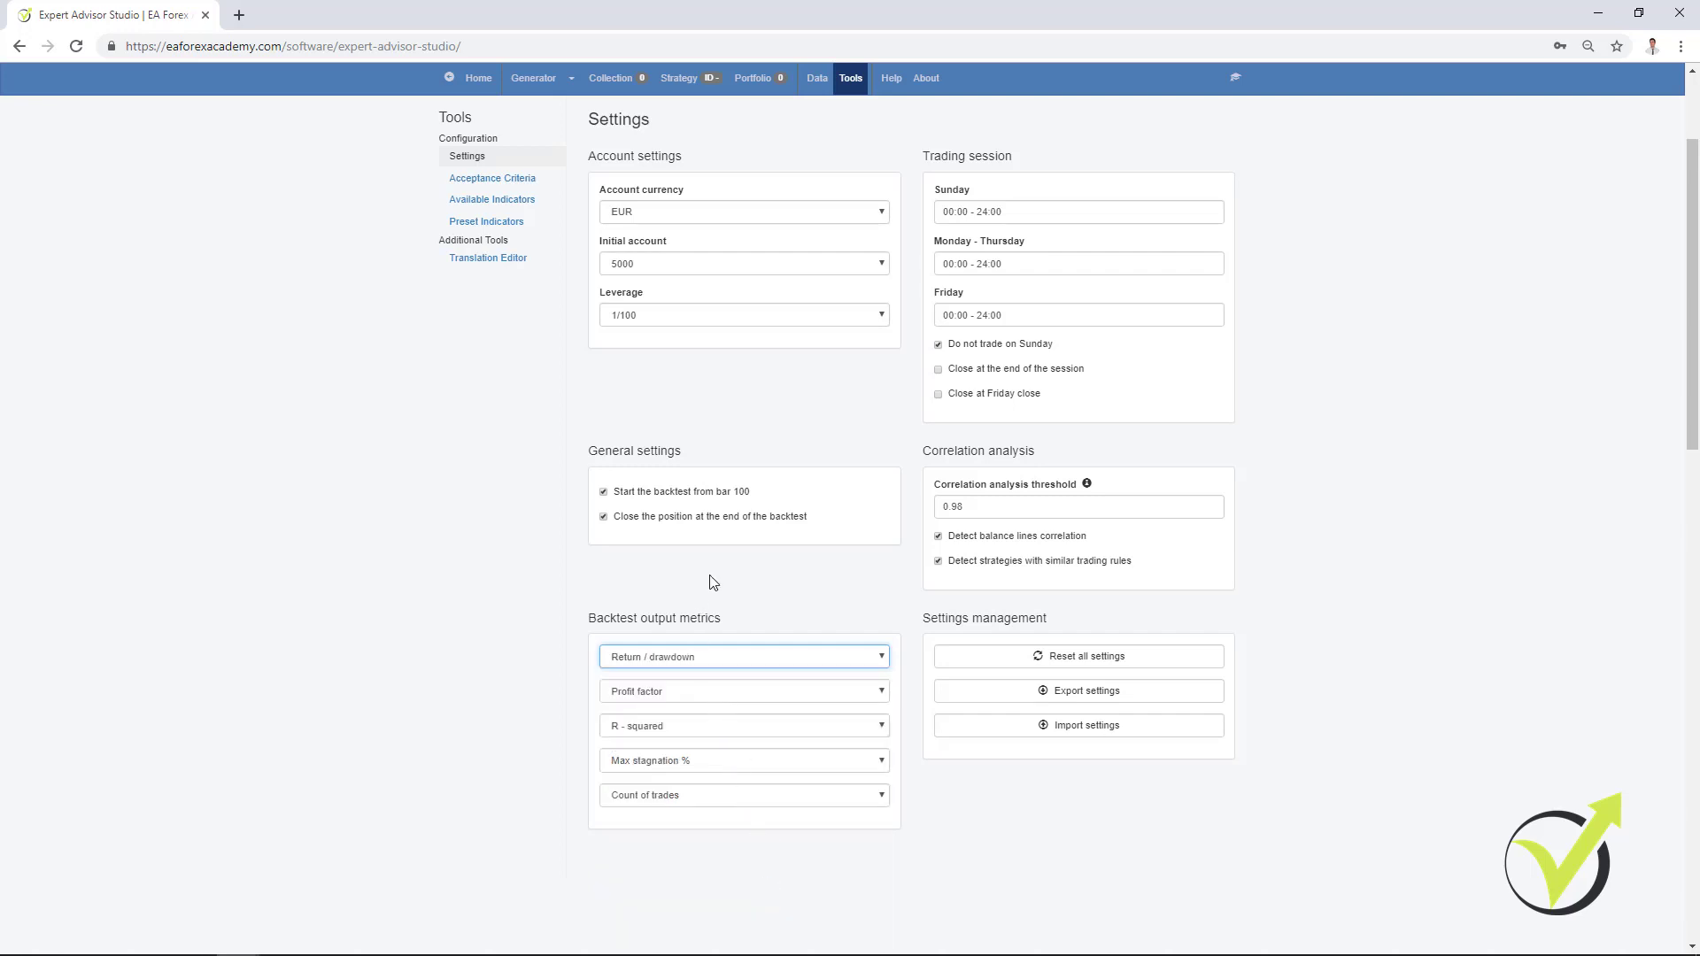
left_click(689, 77)
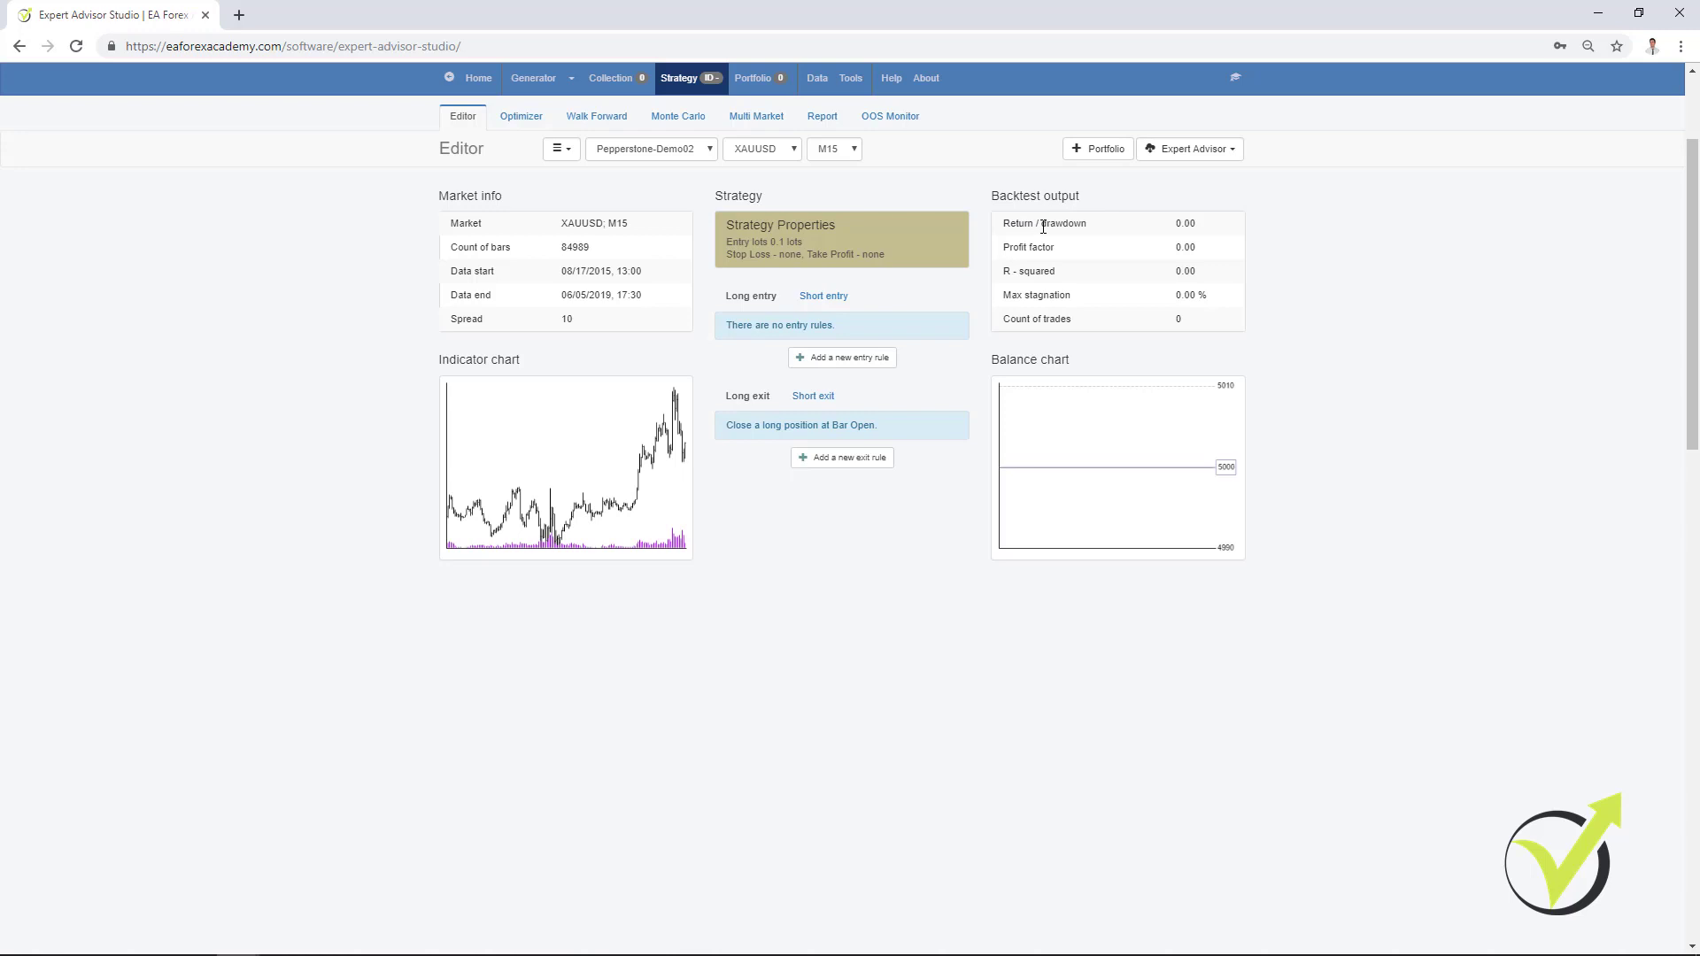
left_click(851, 77)
left_click(718, 656)
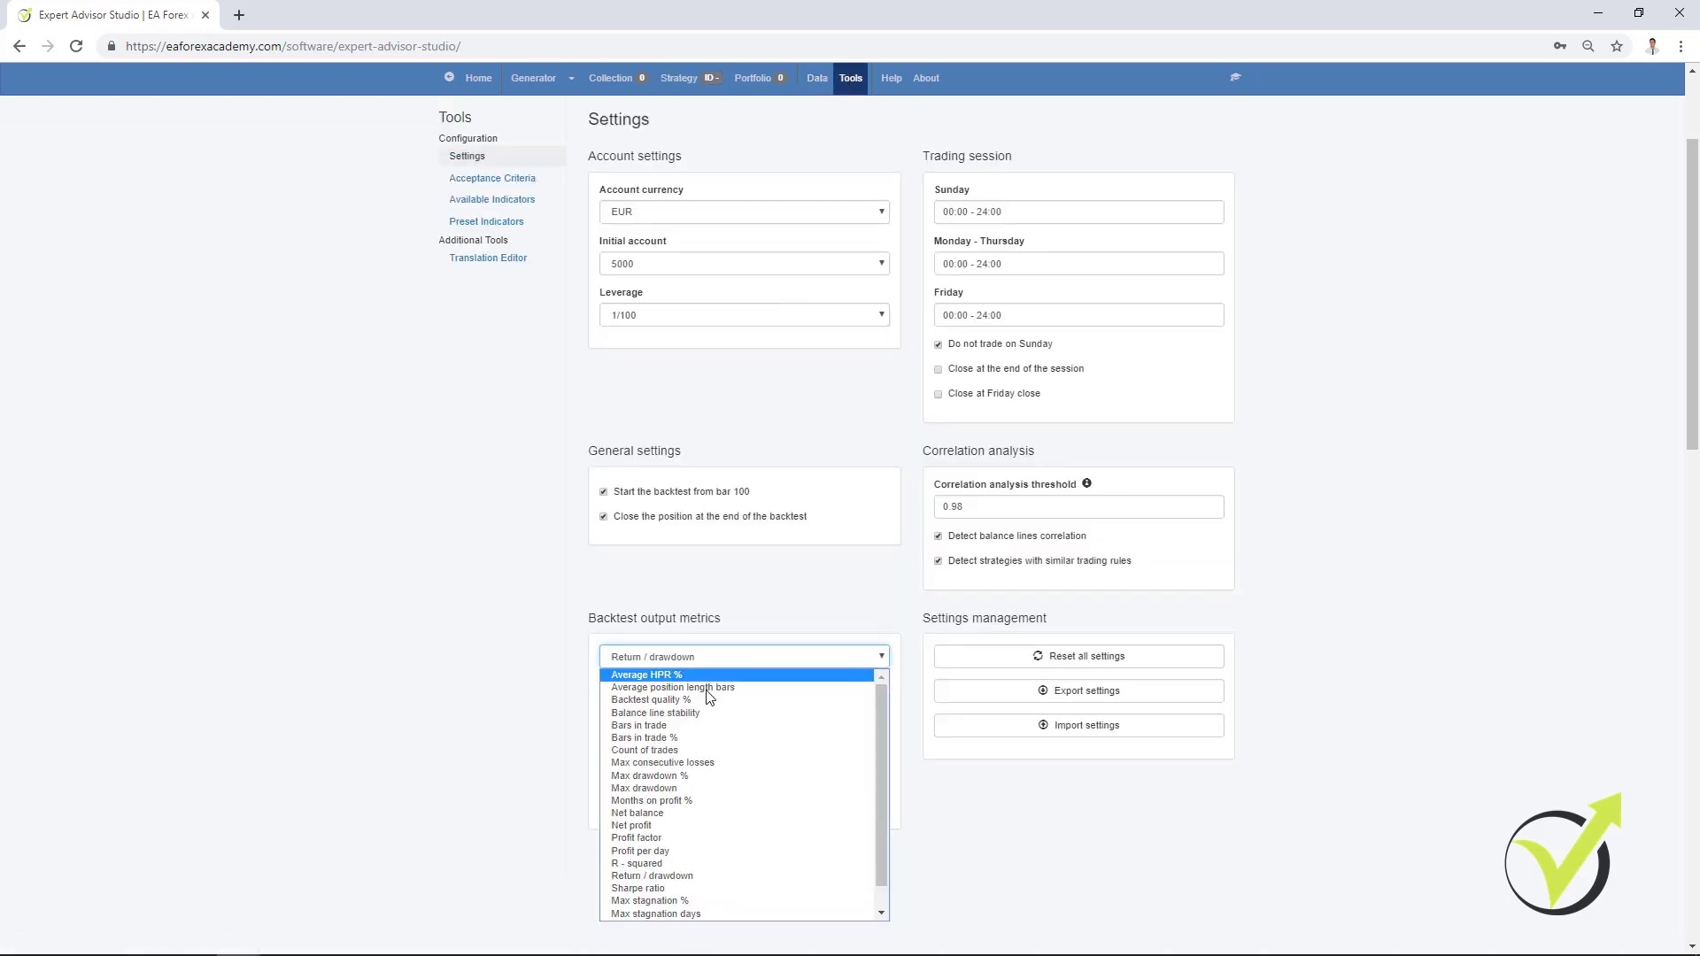
left_click(732, 826)
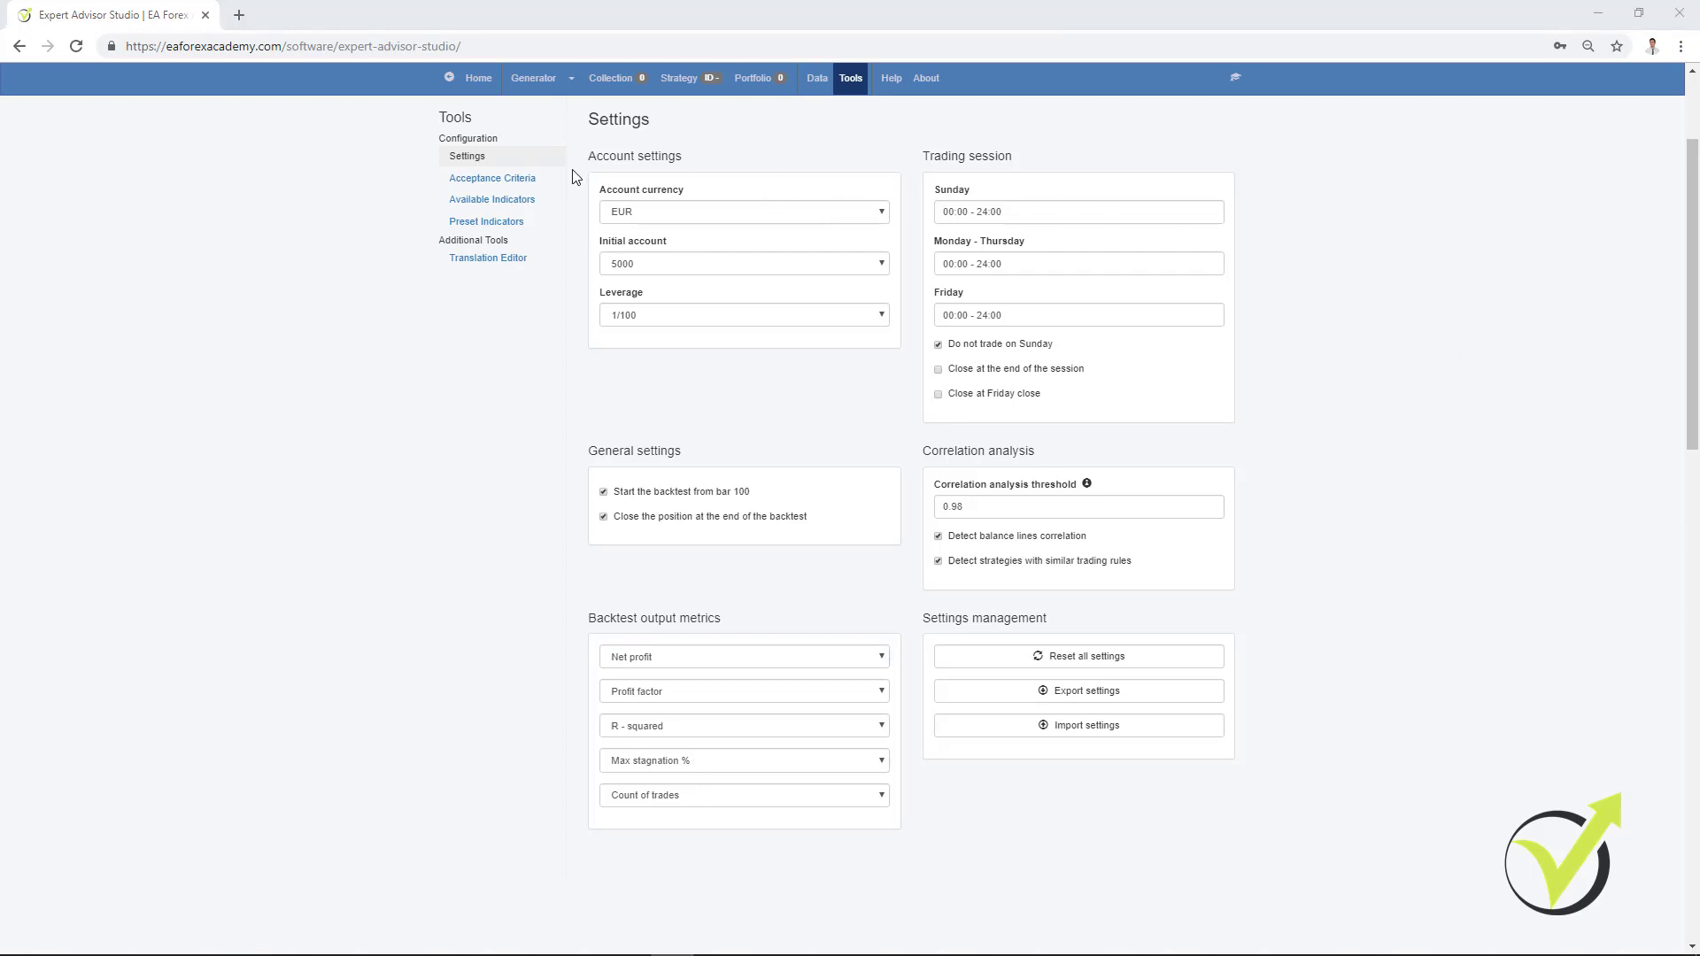
left_click(507, 182)
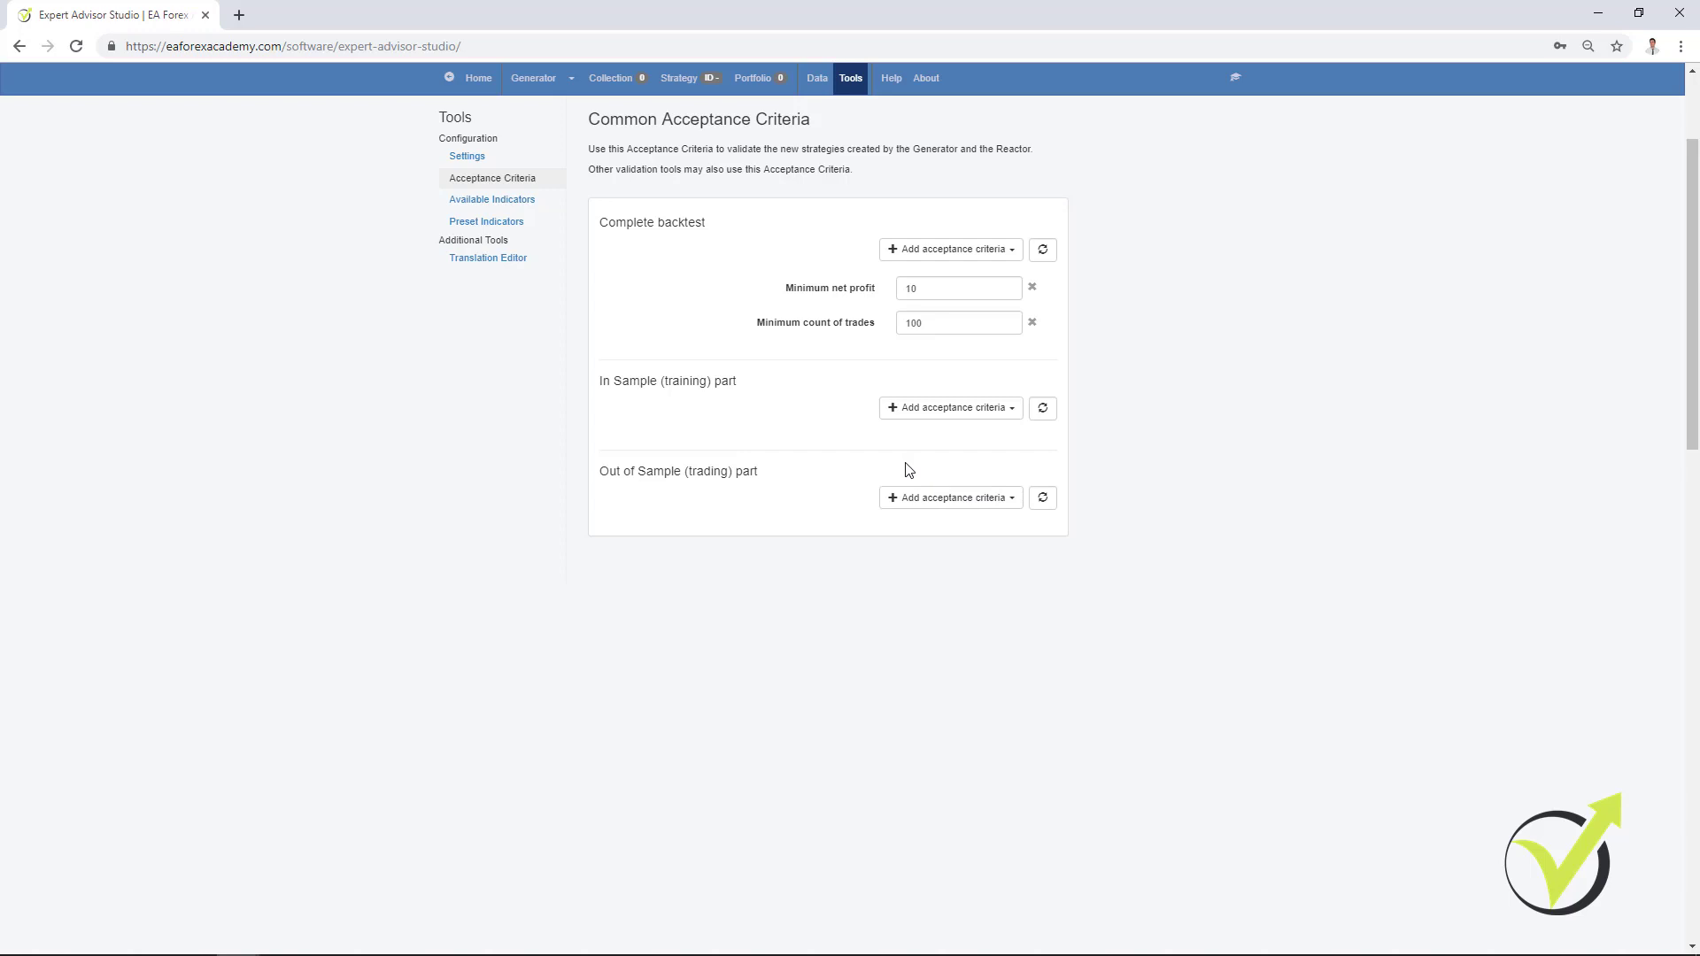
left_click(479, 200)
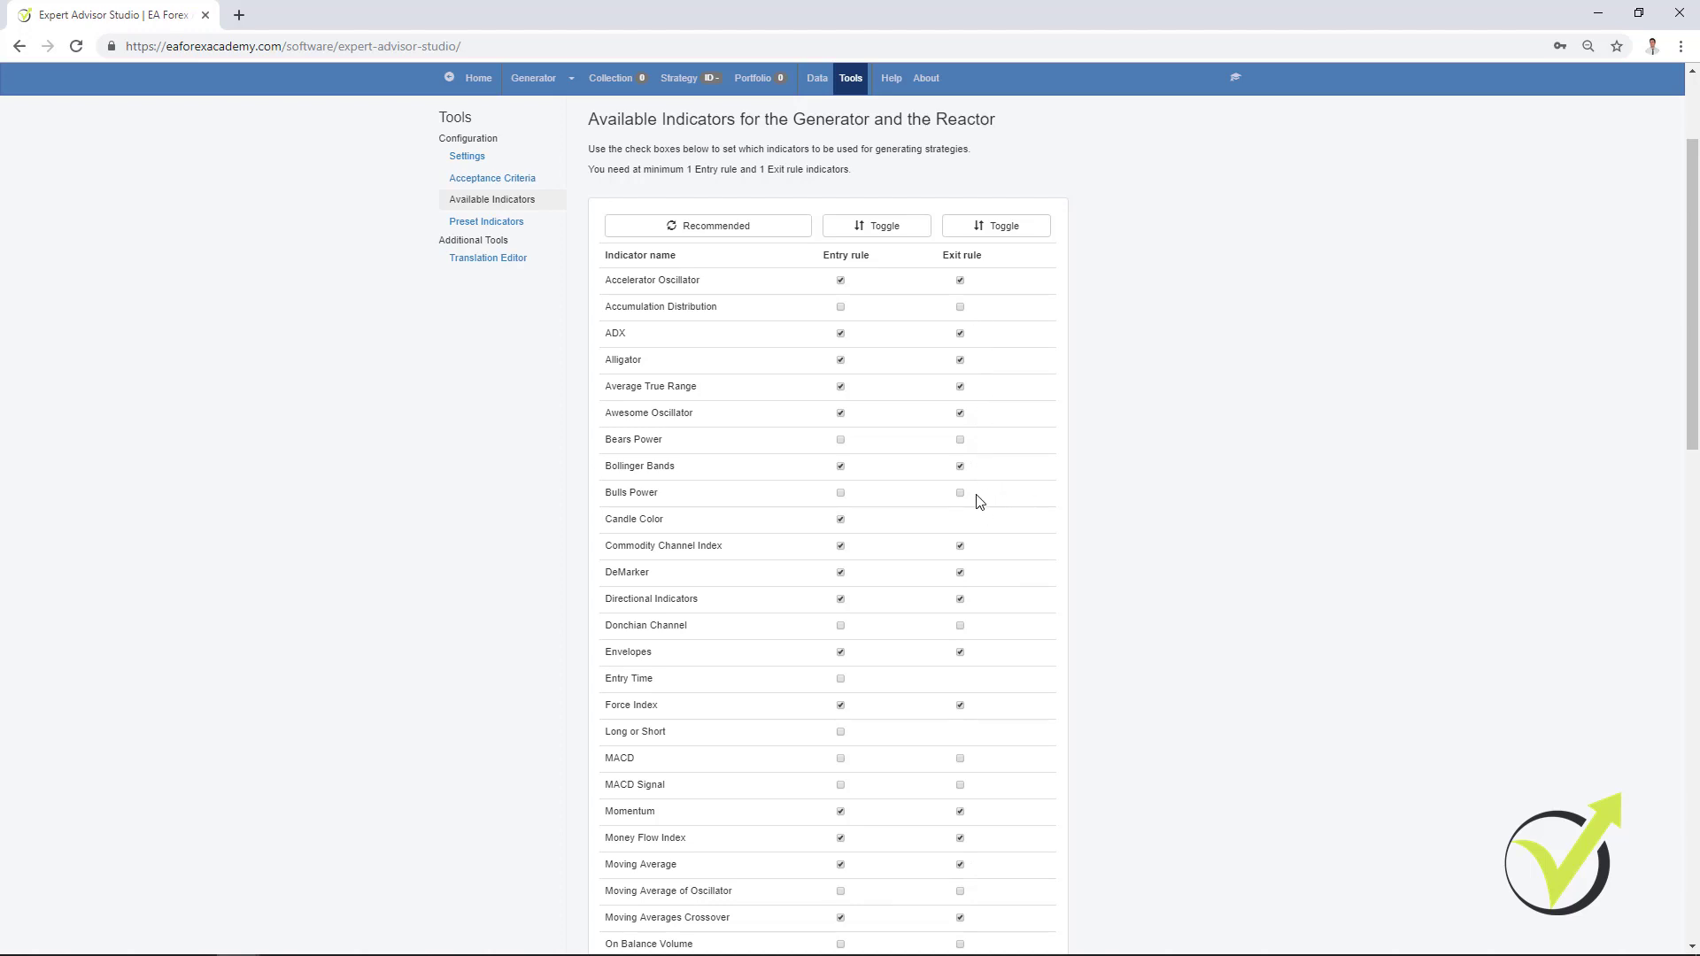
left_click(487, 221)
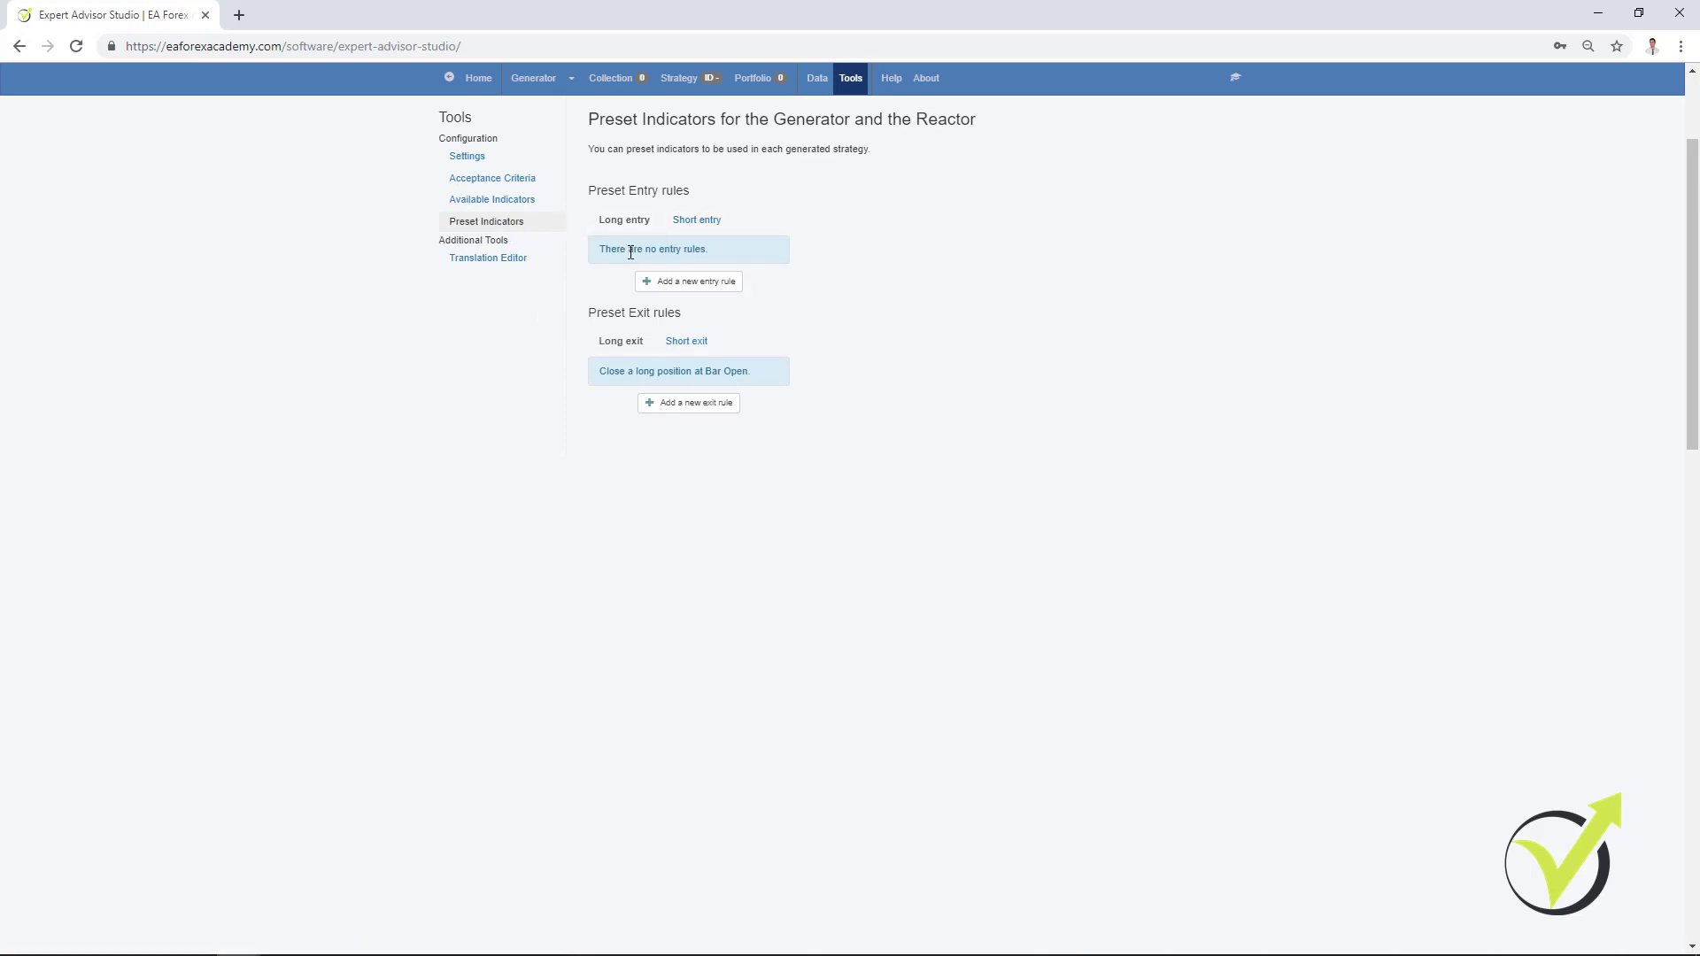
left_click(661, 280)
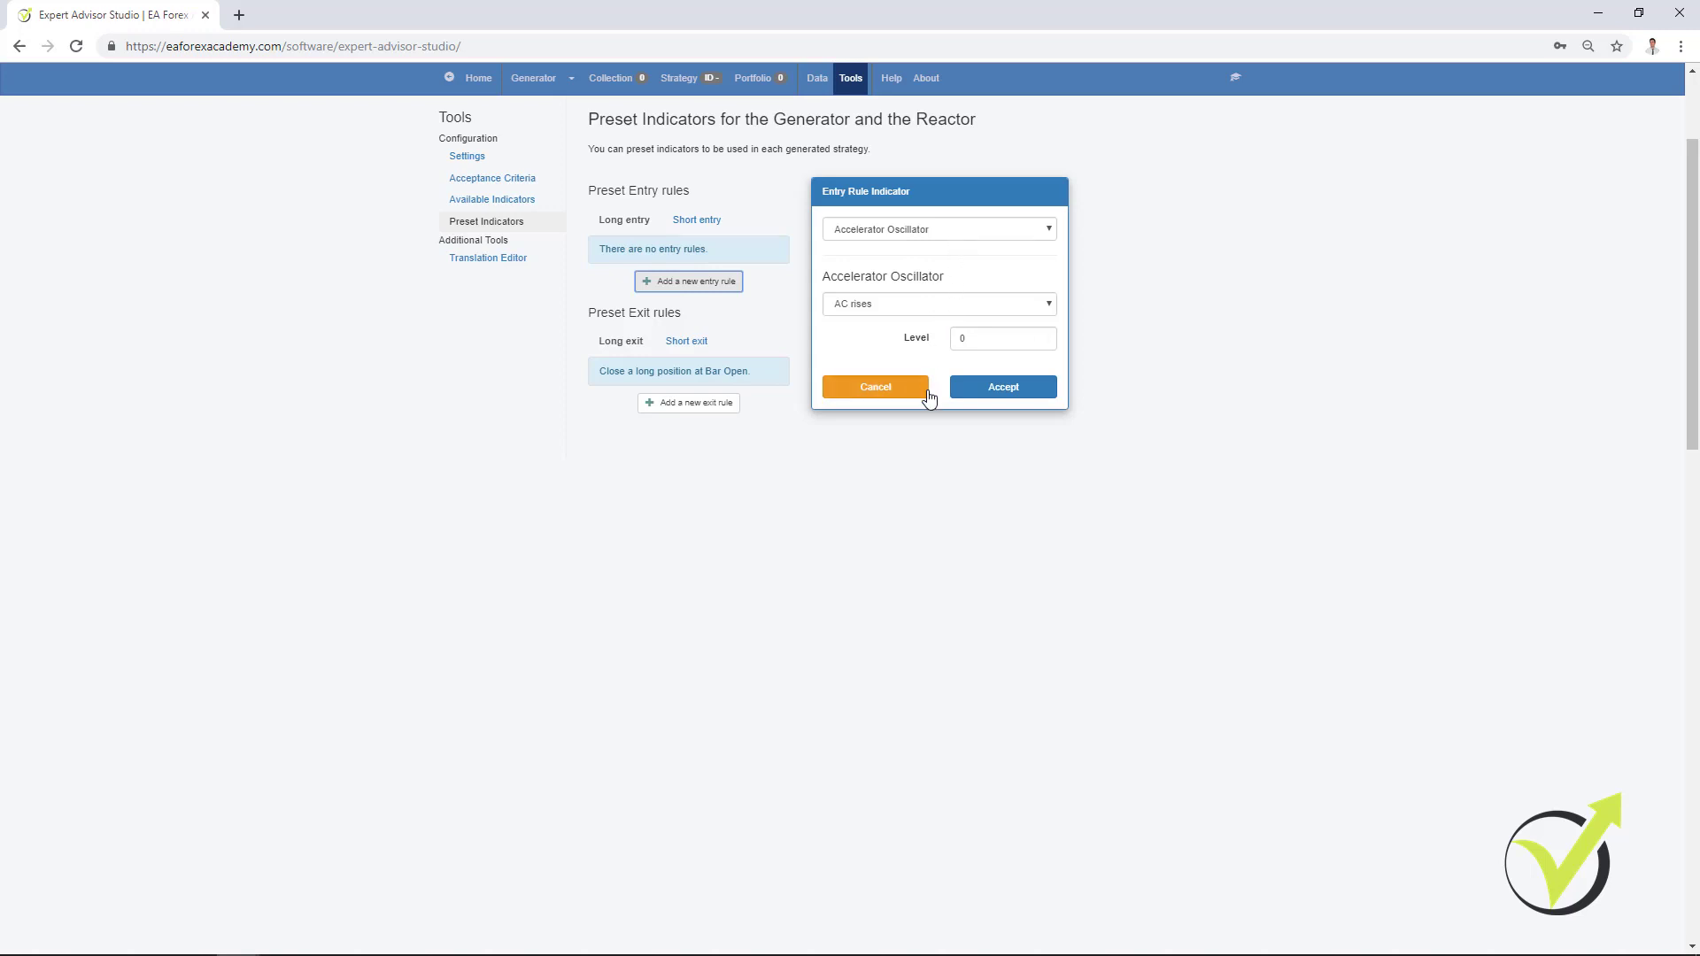
left_click(967, 394)
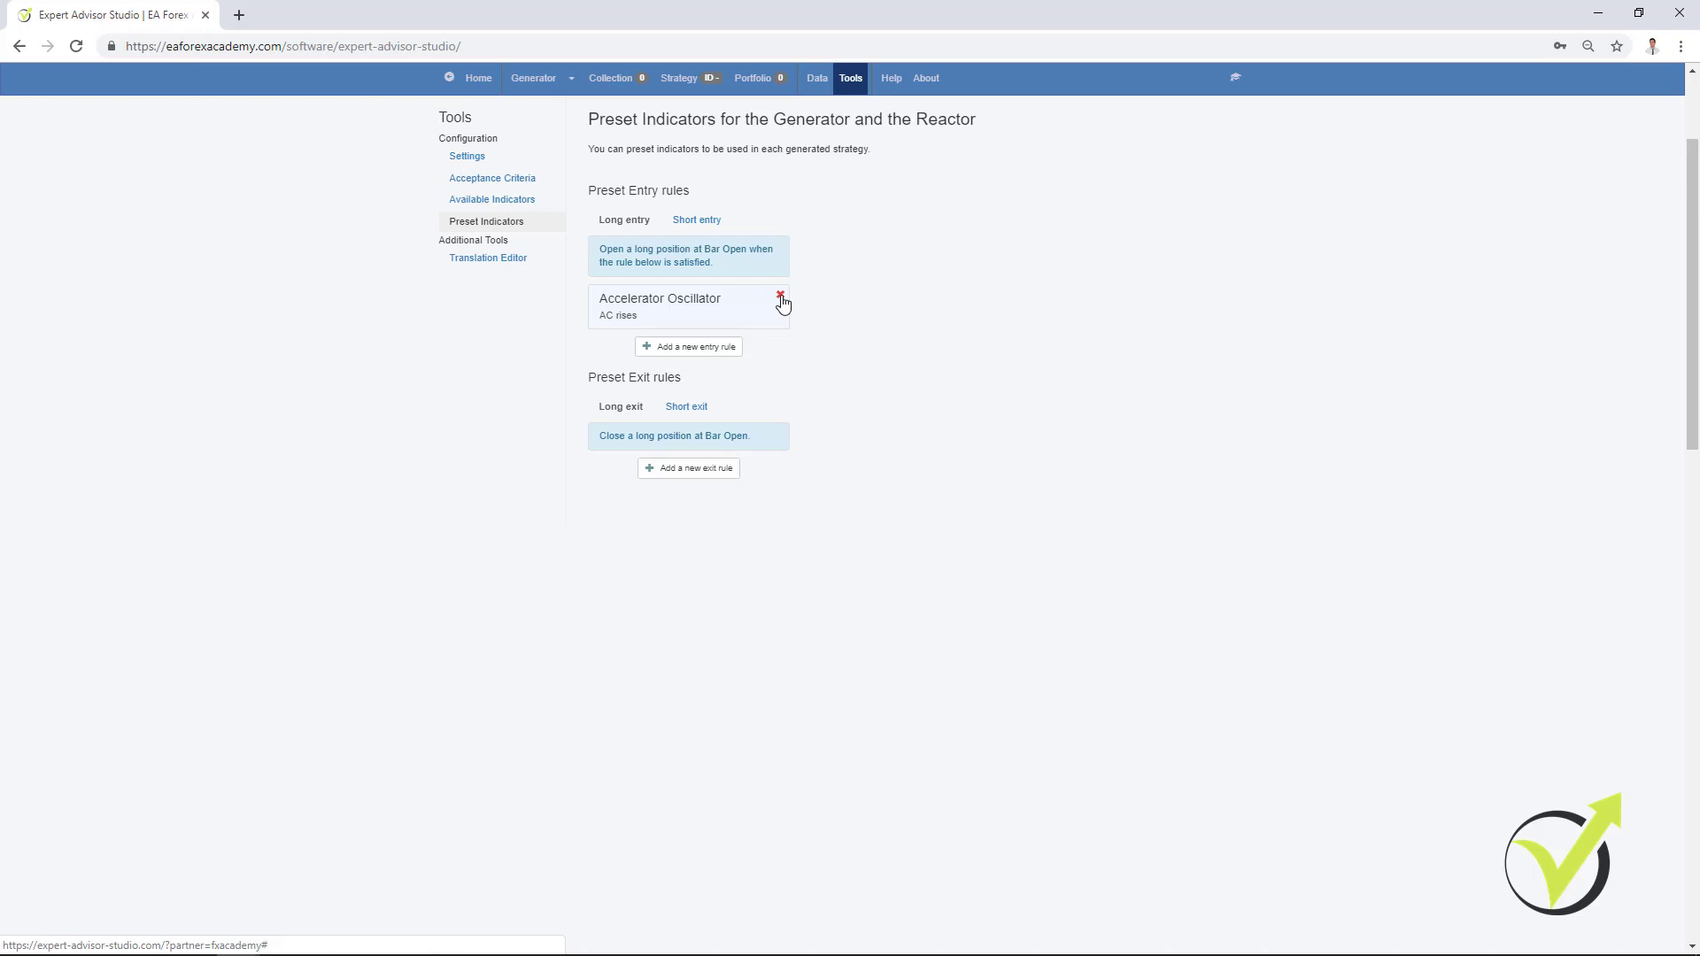
left_click(781, 297)
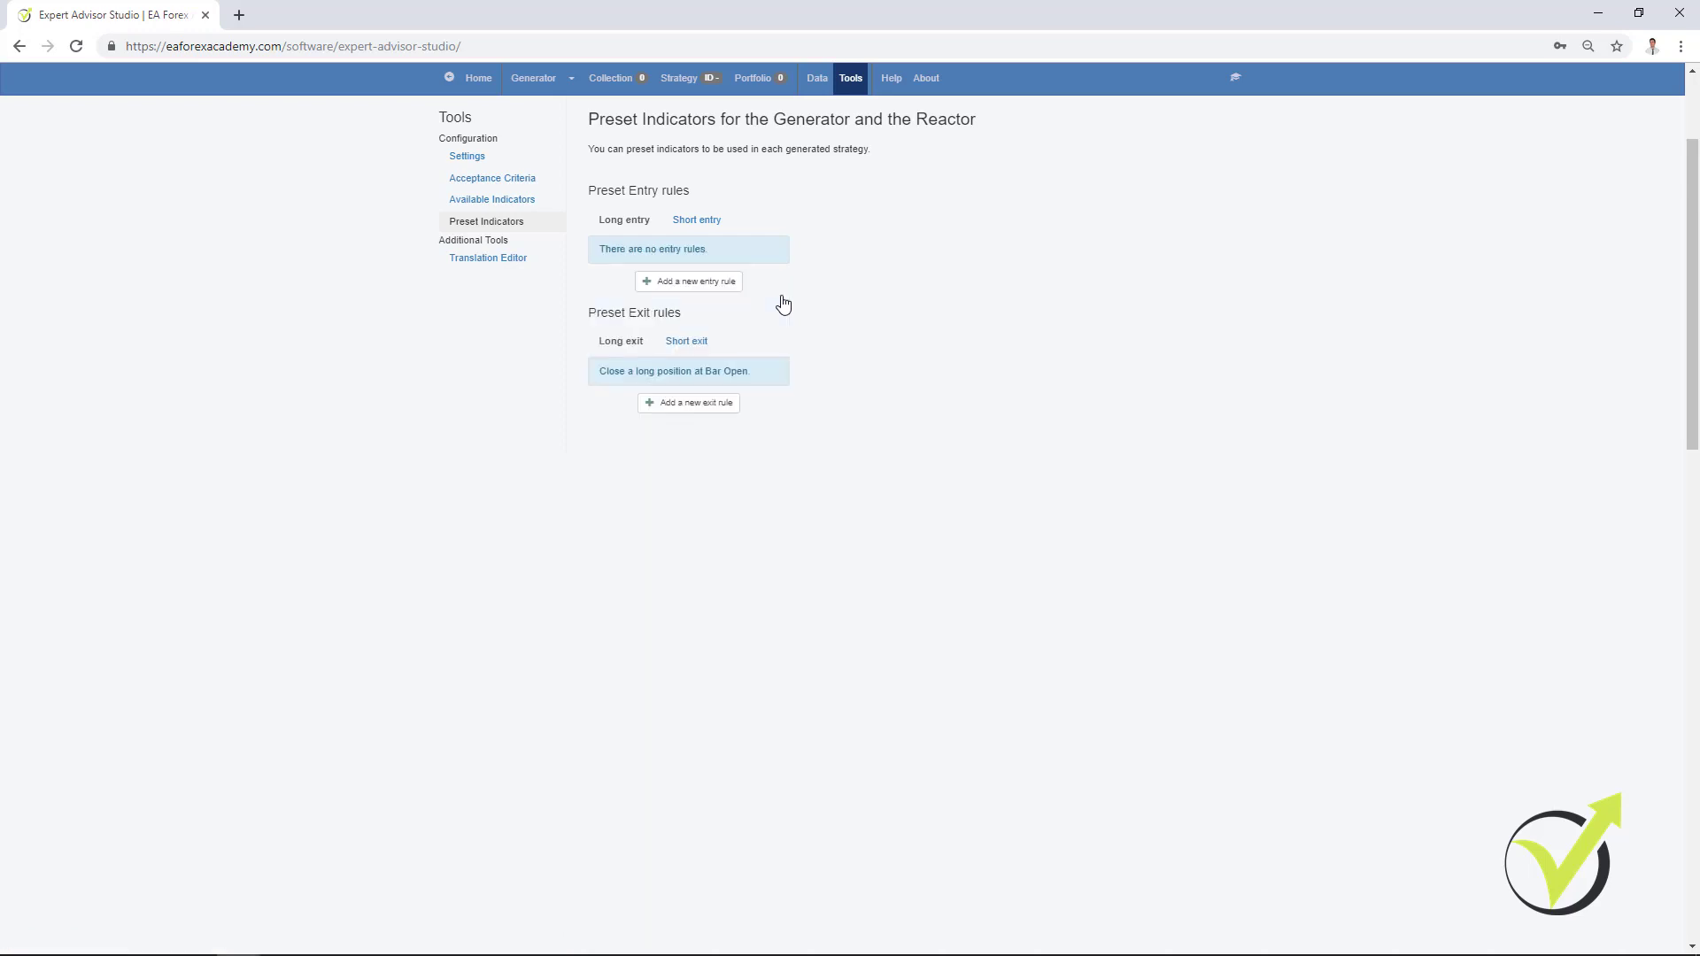
Visit the Translation Editor, then switch the Home page language to Italiano
left_click(503, 261)
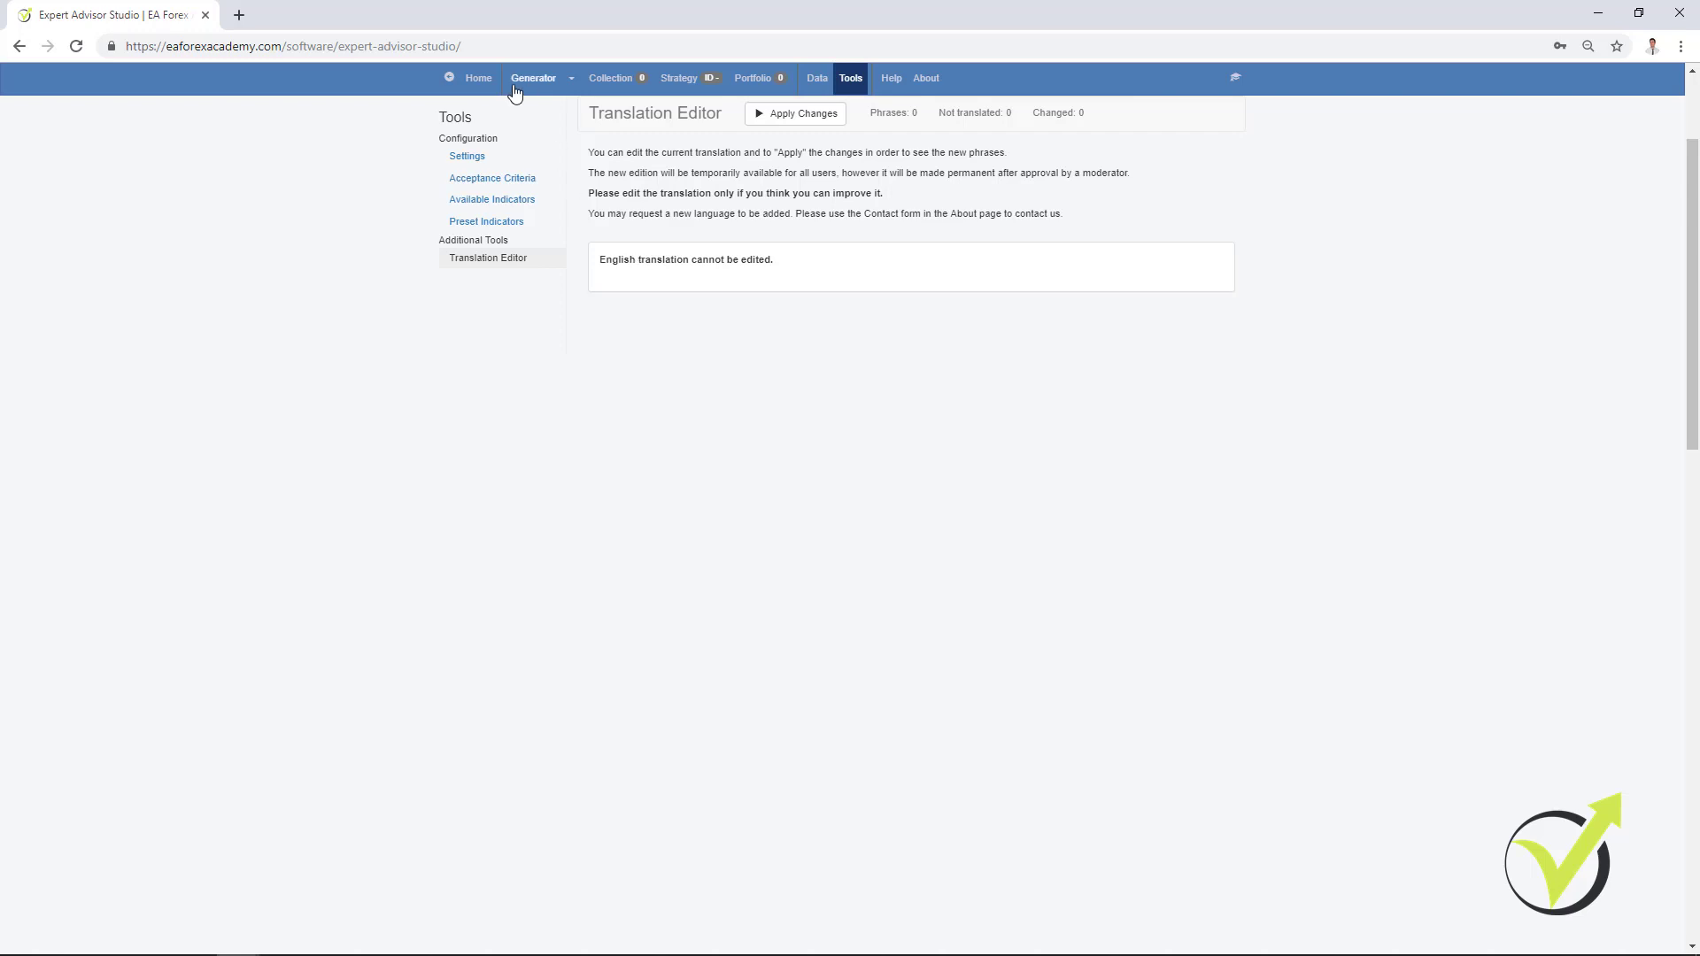
left_click(480, 79)
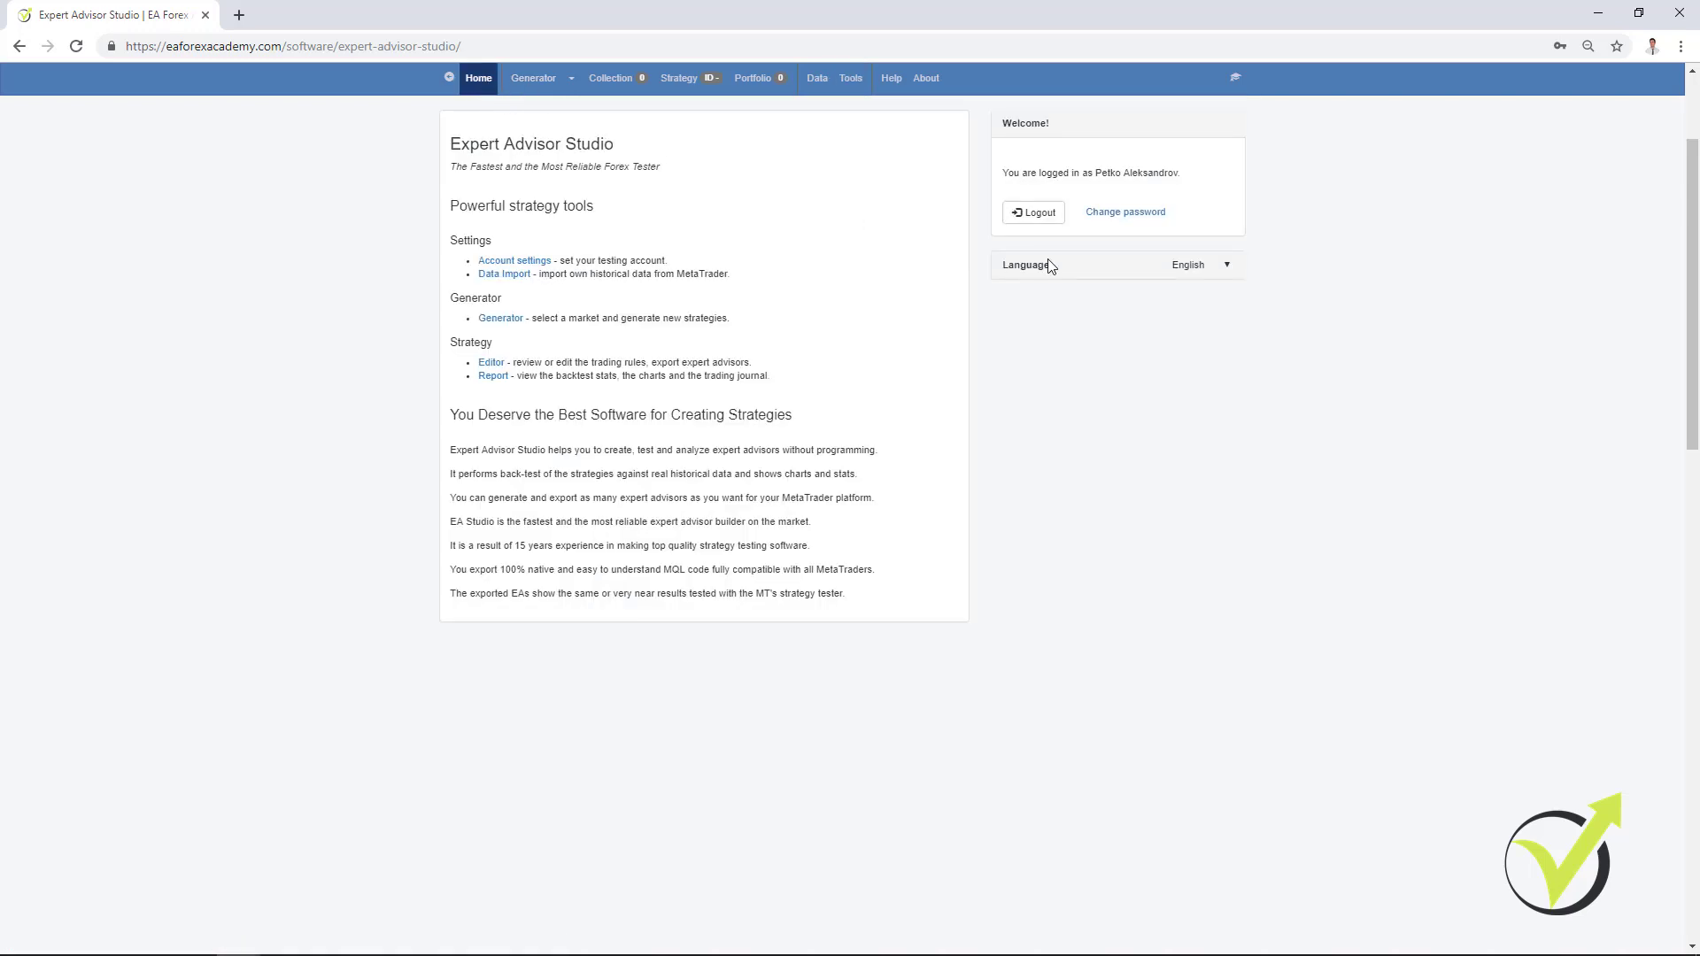
left_click(1198, 265)
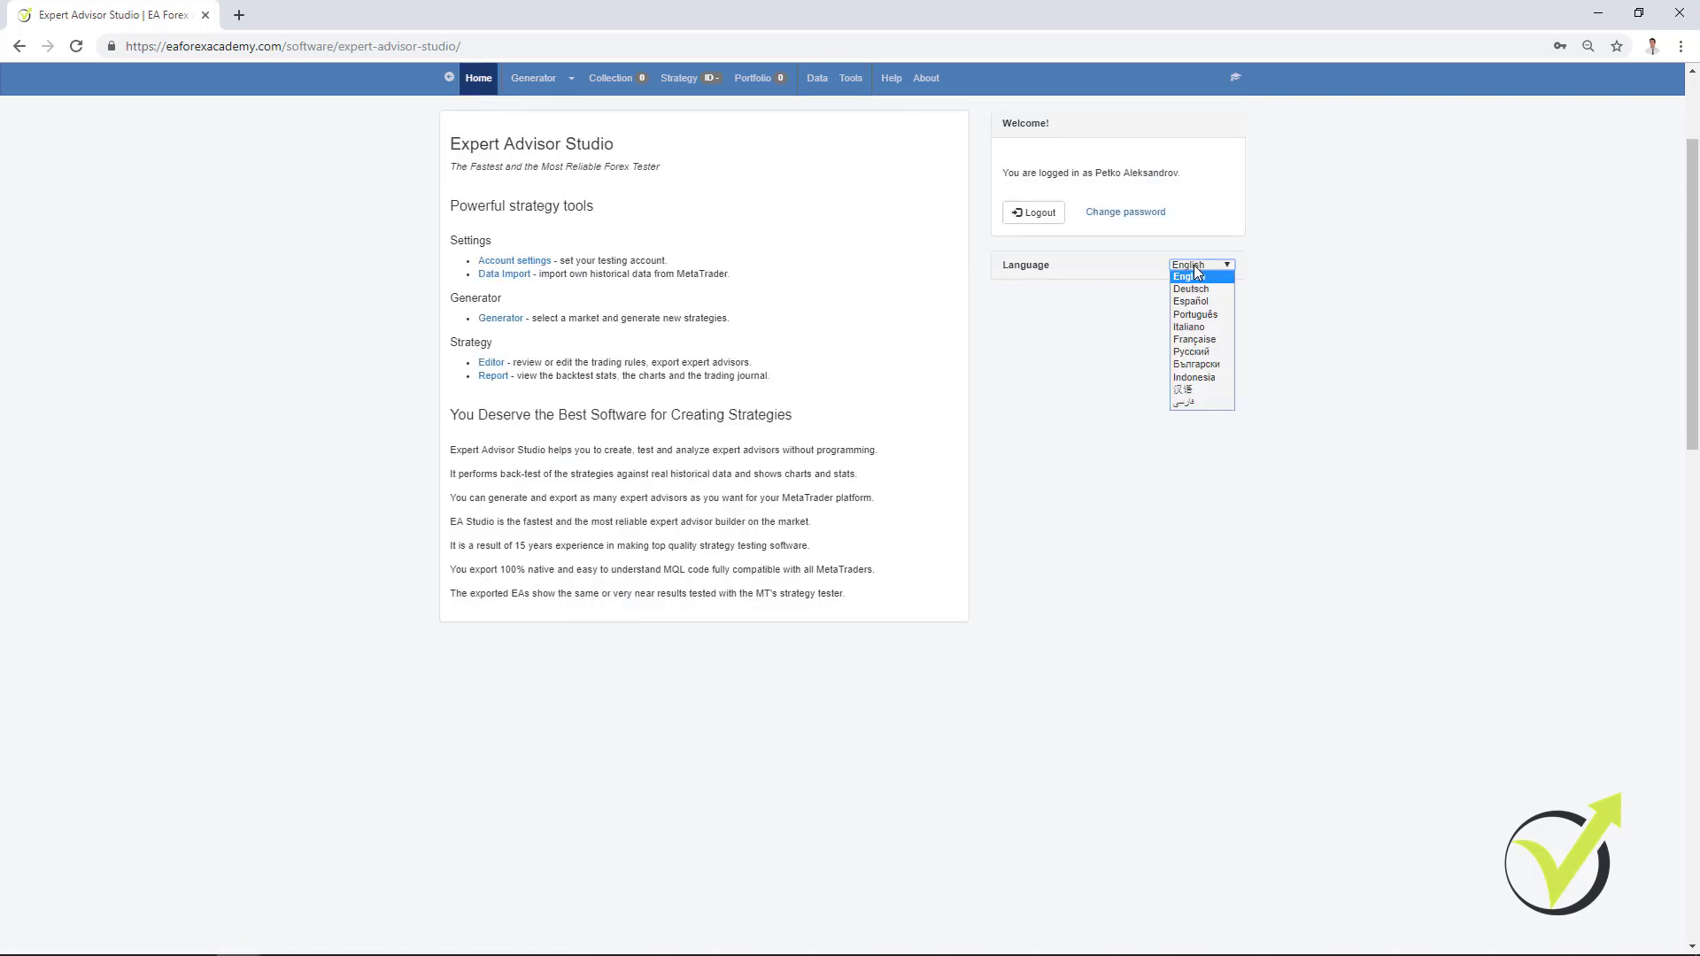
left_click(1203, 327)
scroll(968, 596, "up", 2)
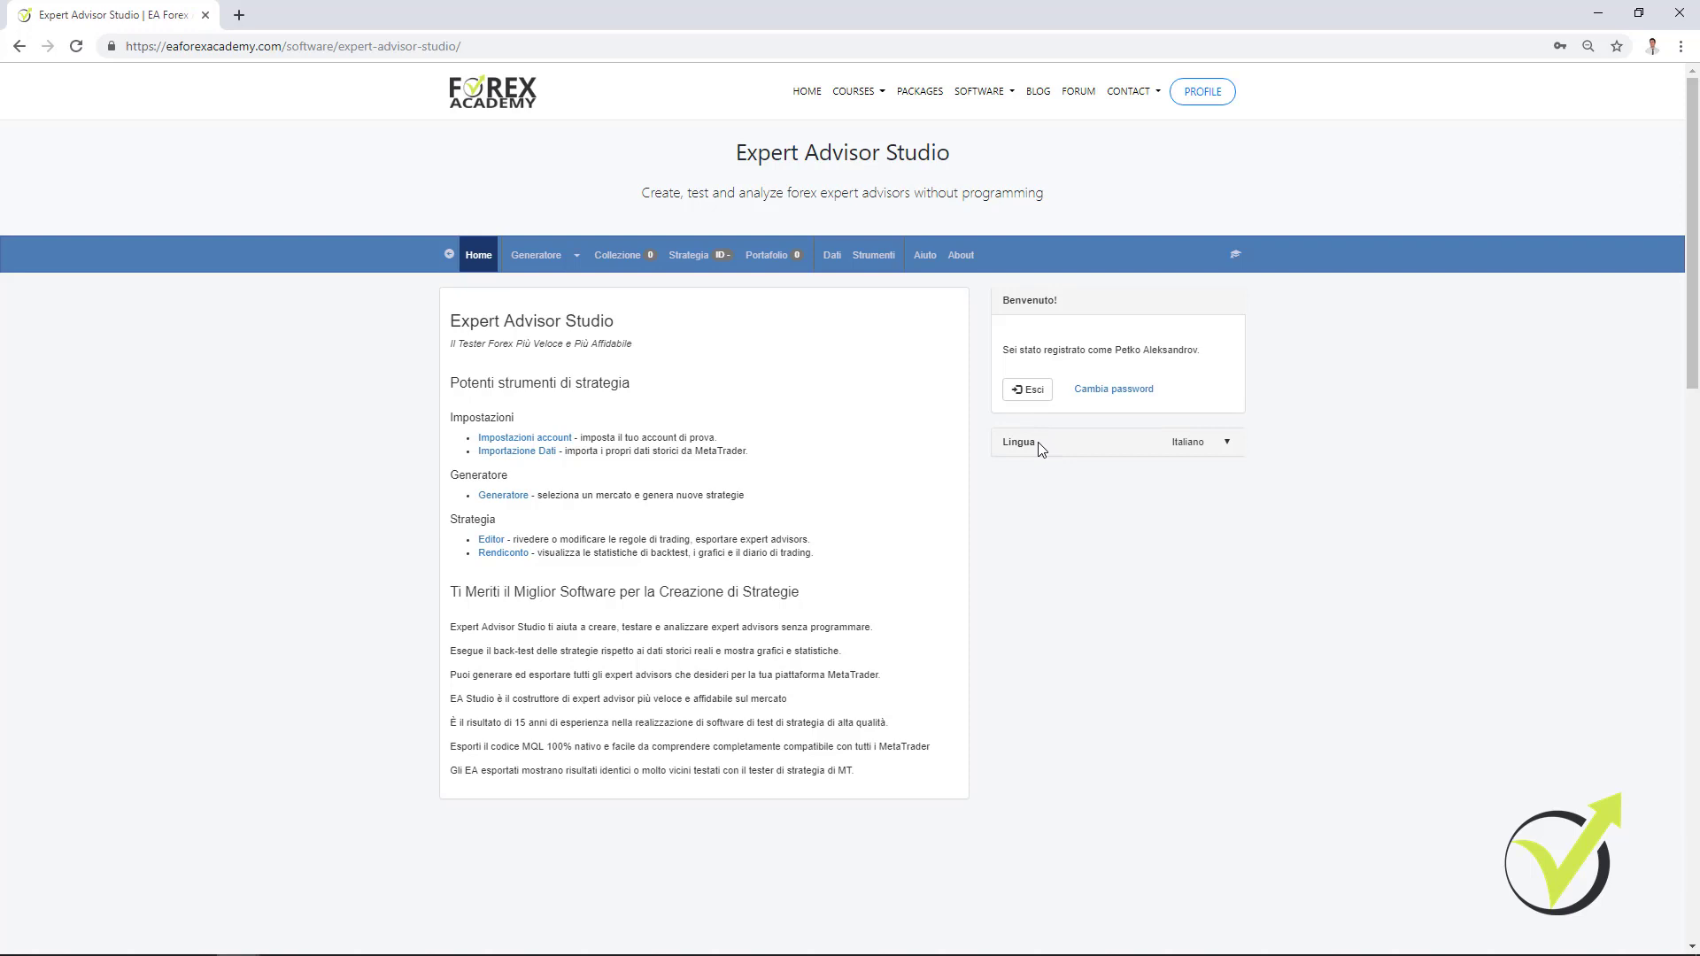
Open the Translation Editor from the Strumenti tab to view Italian phrase translations
left_click(875, 255)
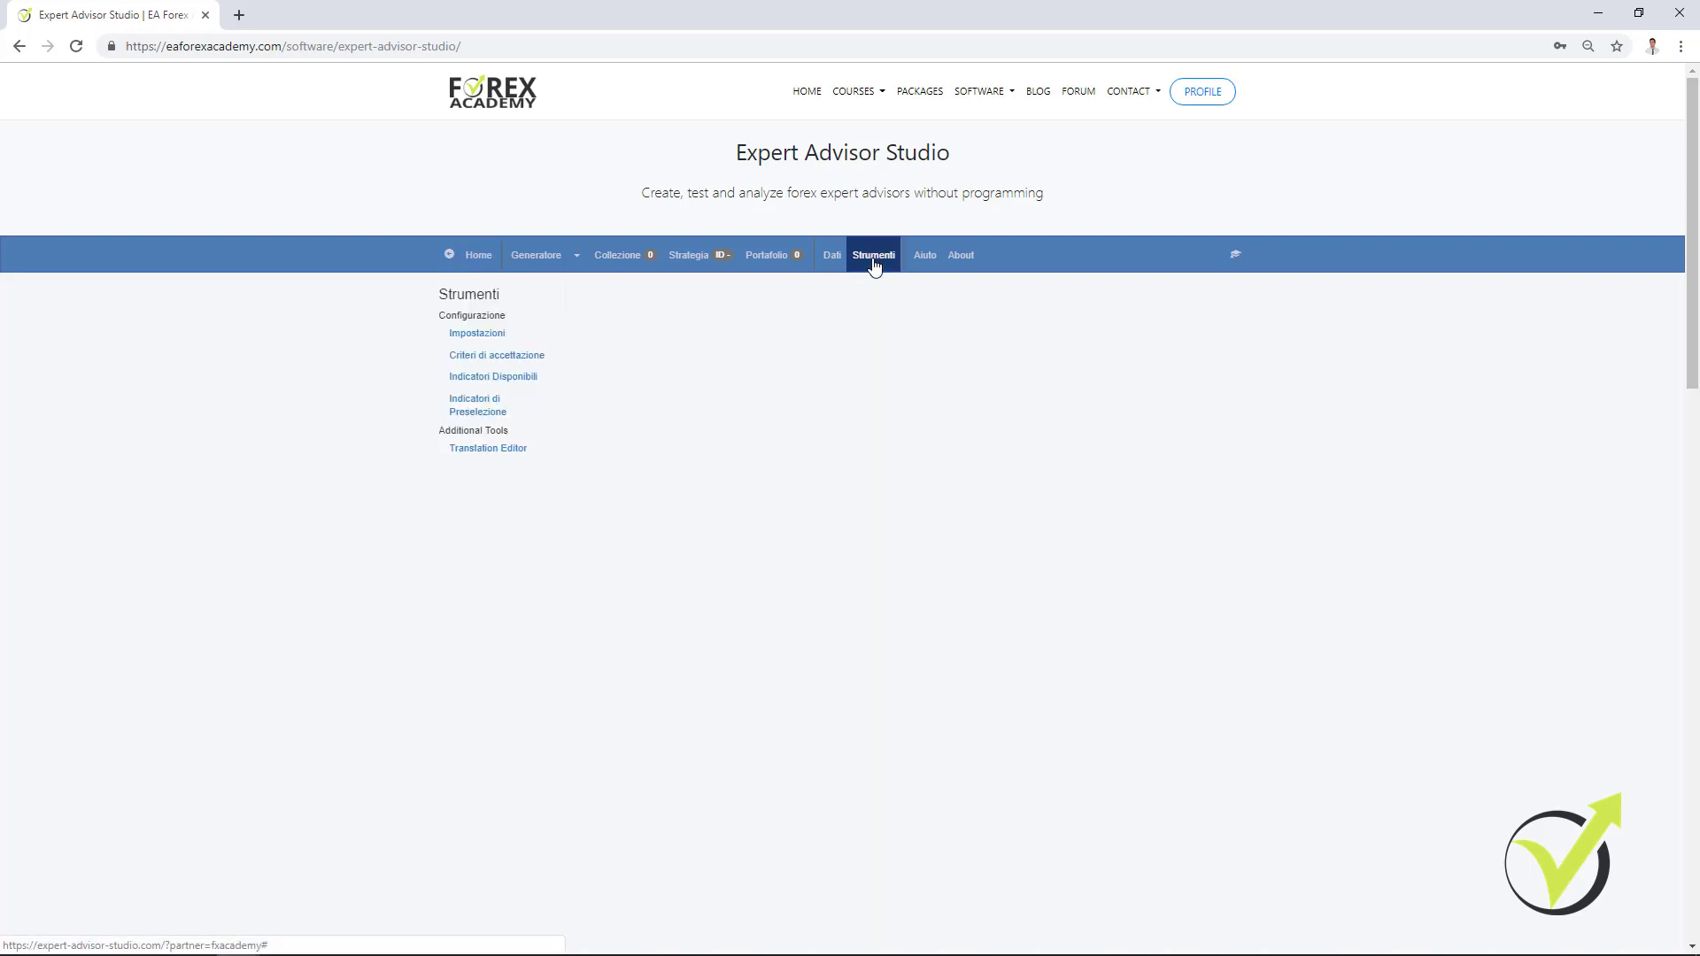
left_click(487, 447)
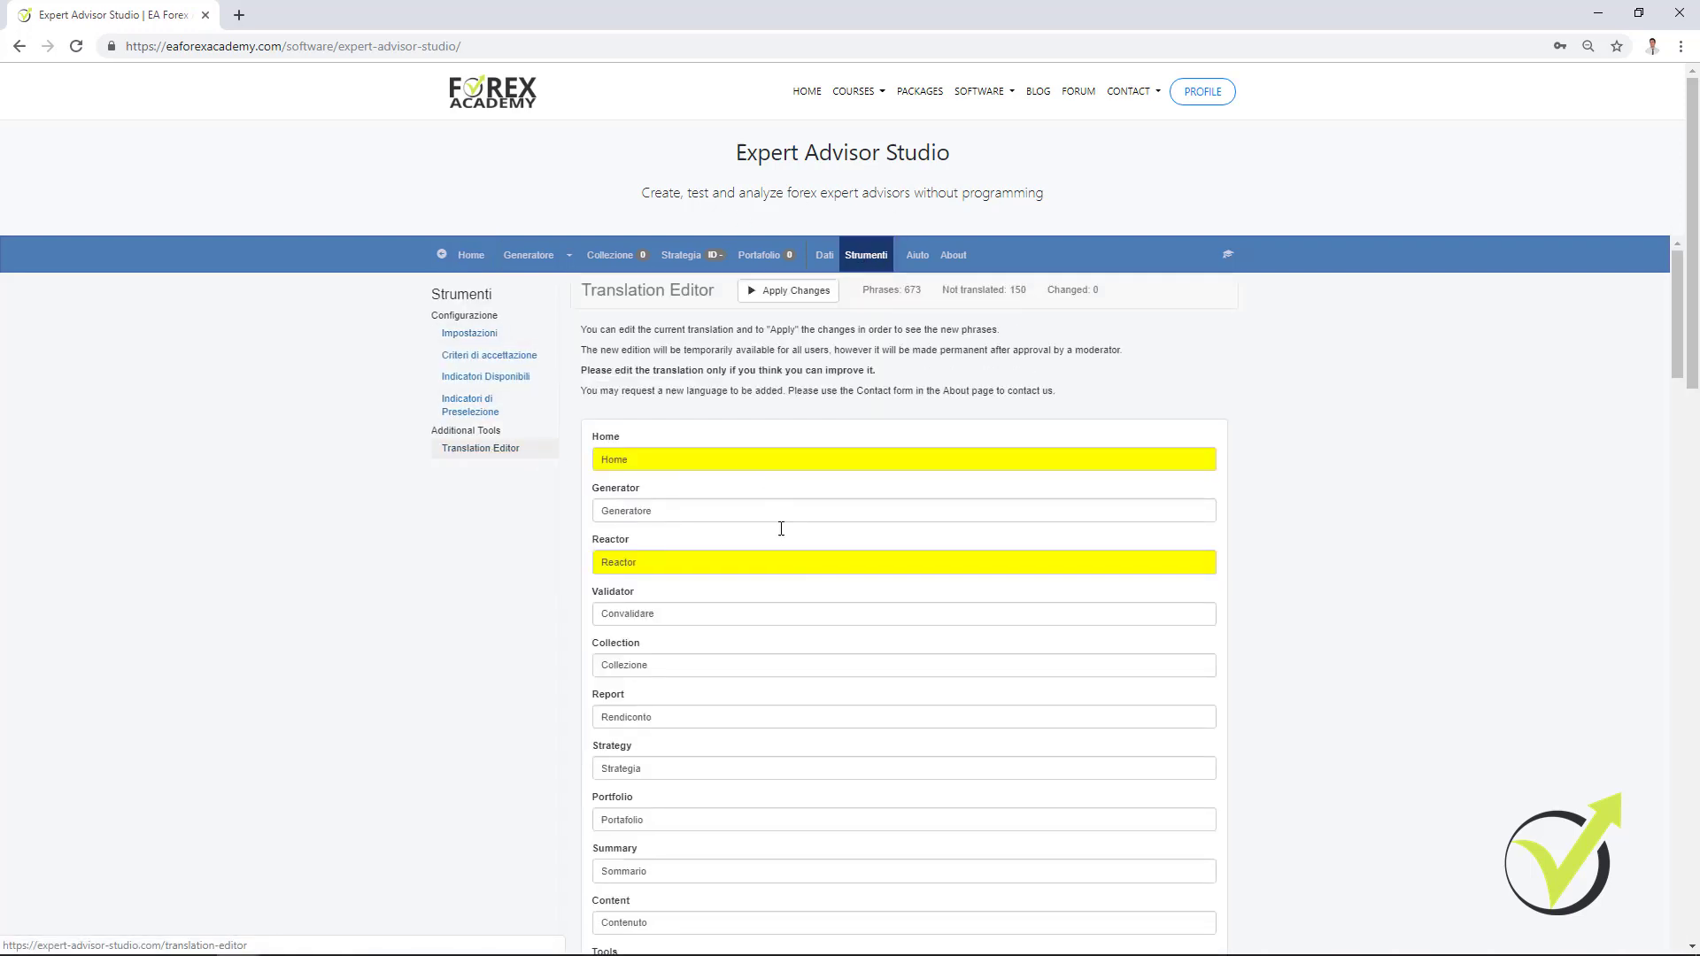
scroll(792, 532, "down", 5)
scroll(793, 624, "down", 5)
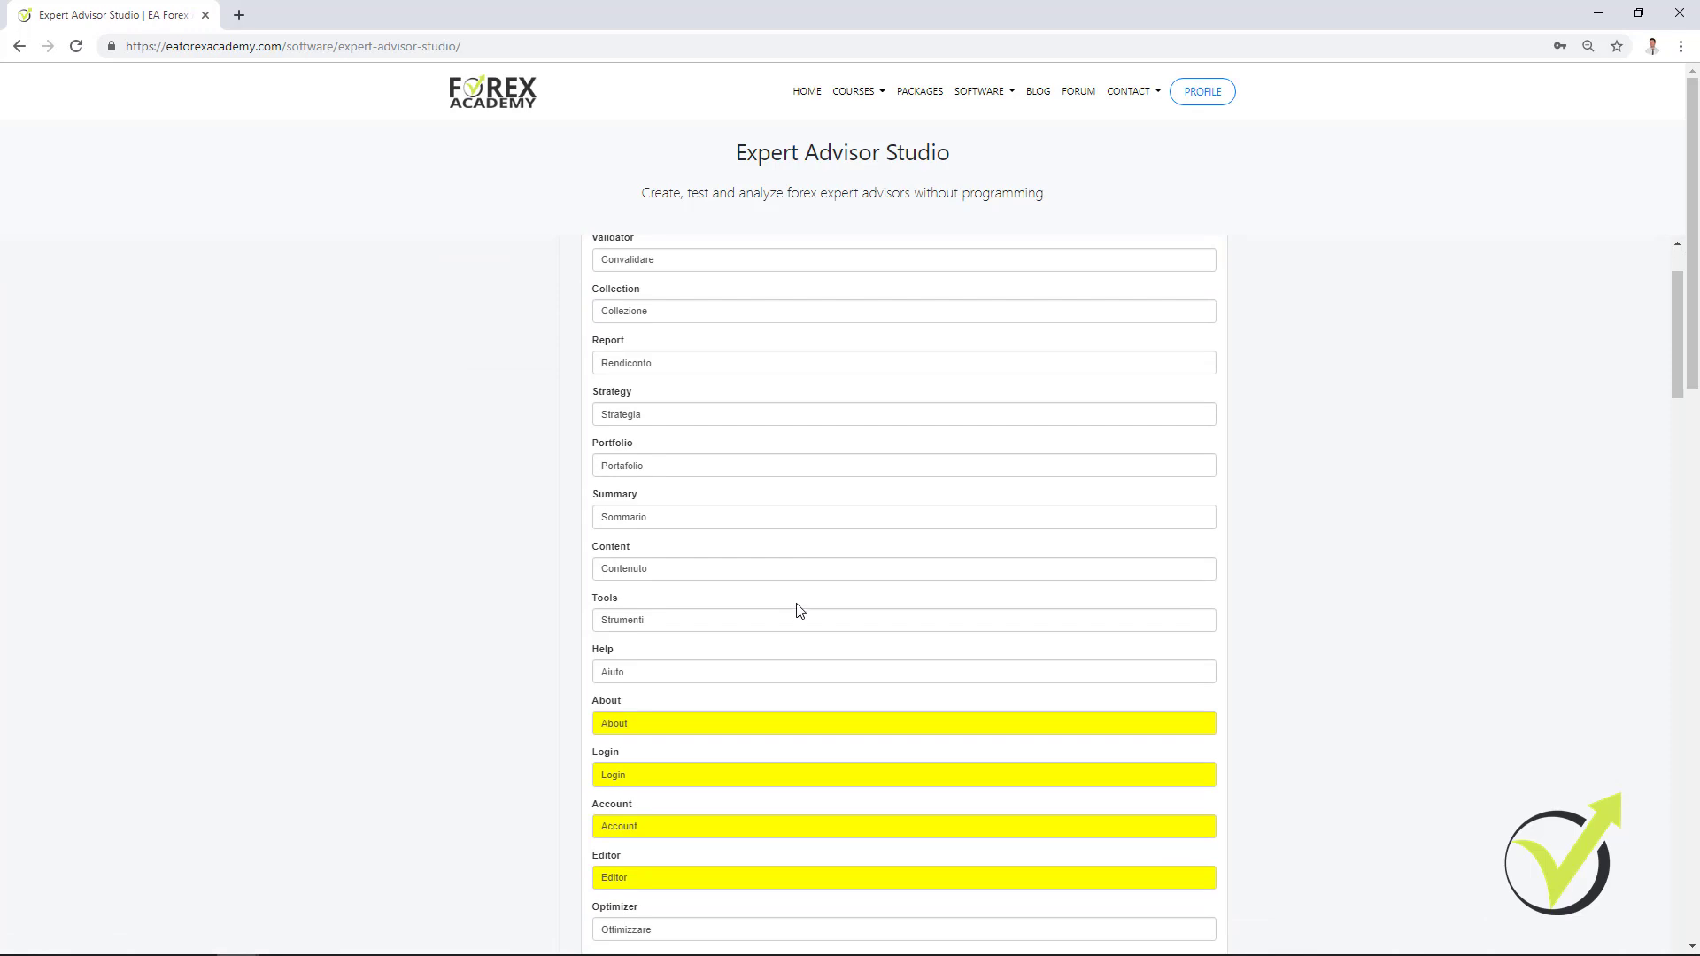
scroll(797, 610, "down", 5)
scroll(805, 585, "up", 10)
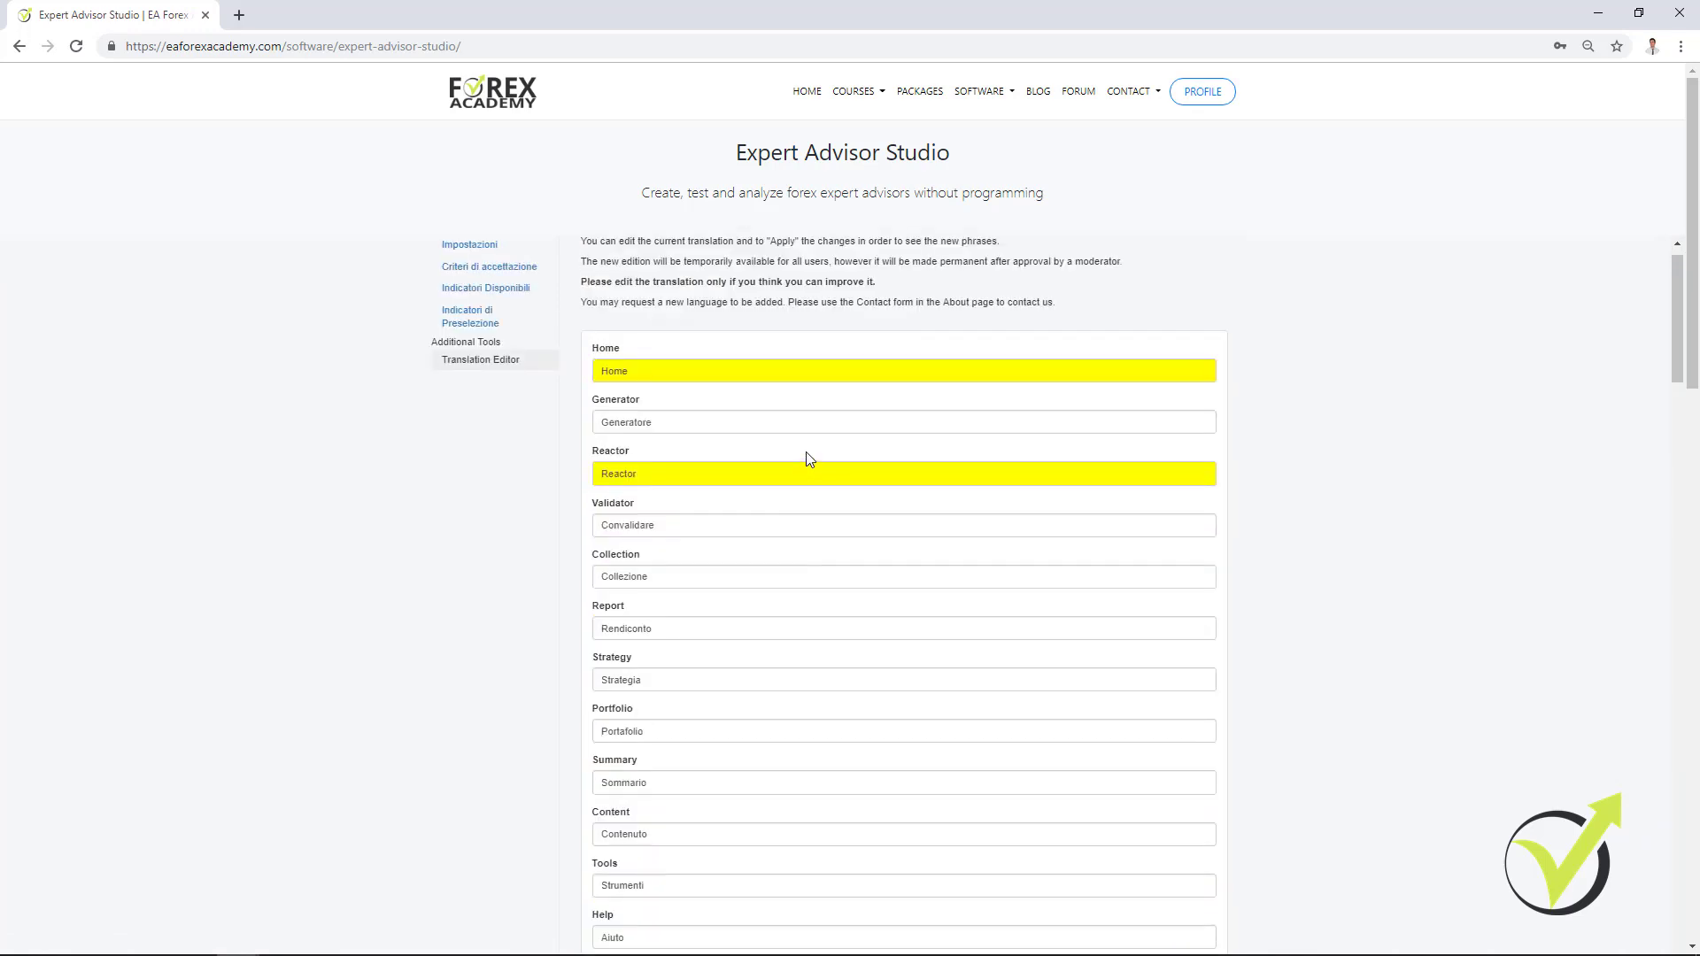
scroll(806, 451, "up", 2)
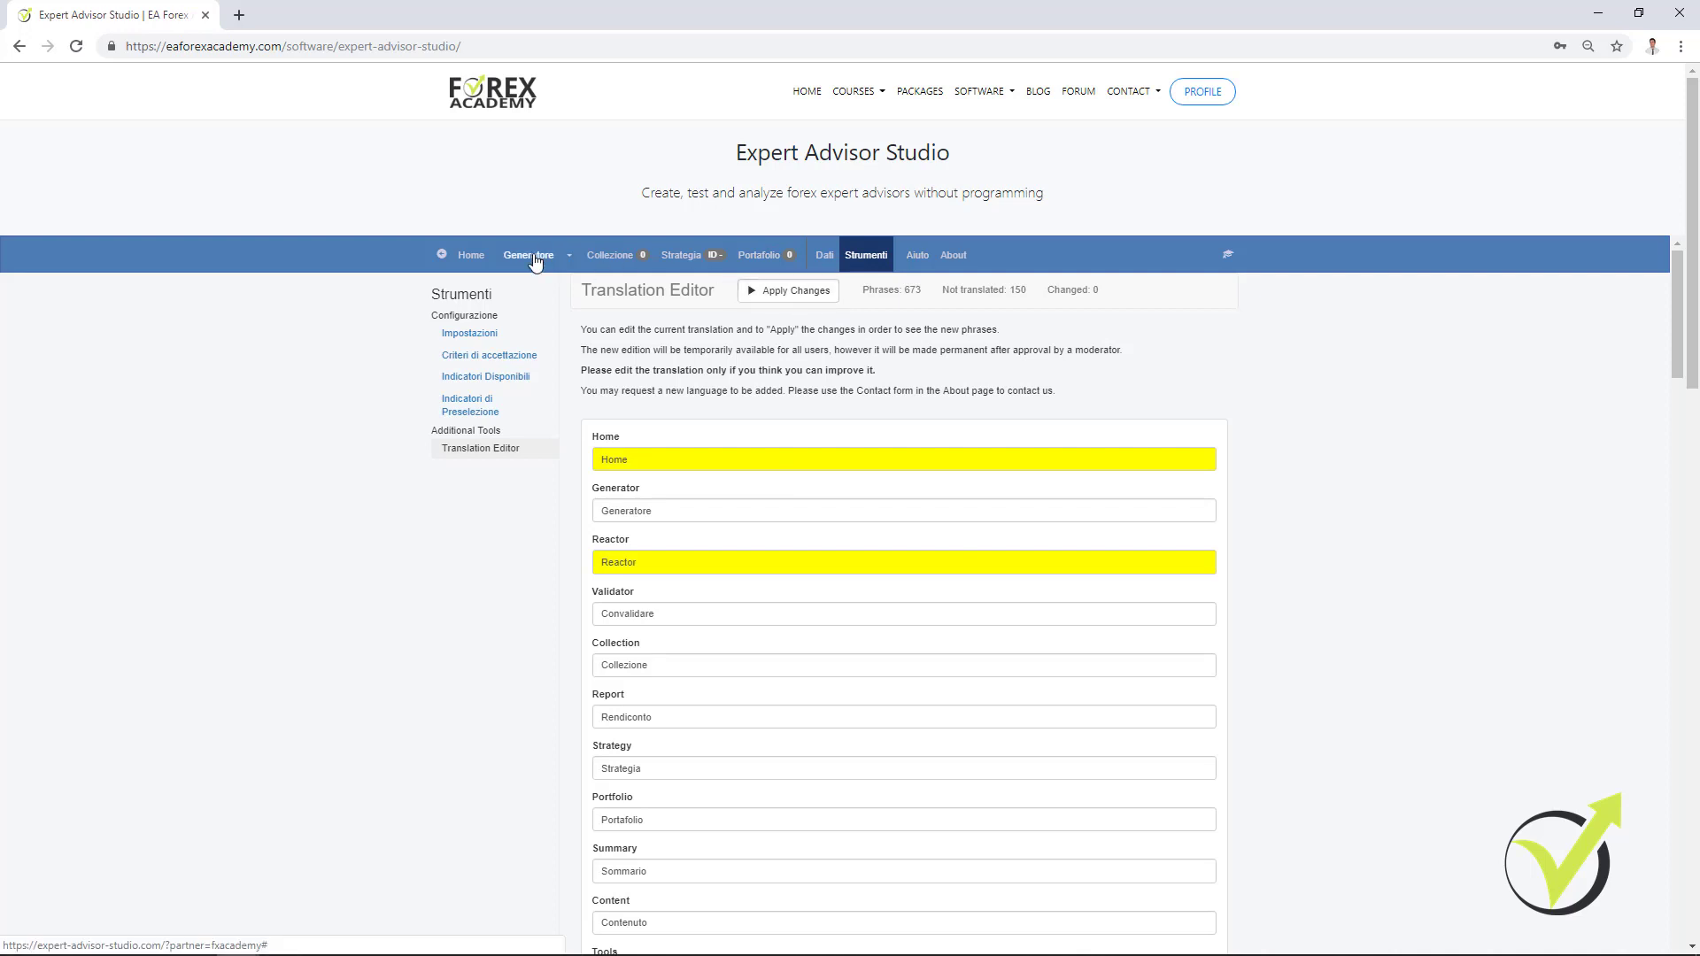
Switch the interface language from Italiano back to English on Home
left_click(472, 256)
left_click(1202, 442)
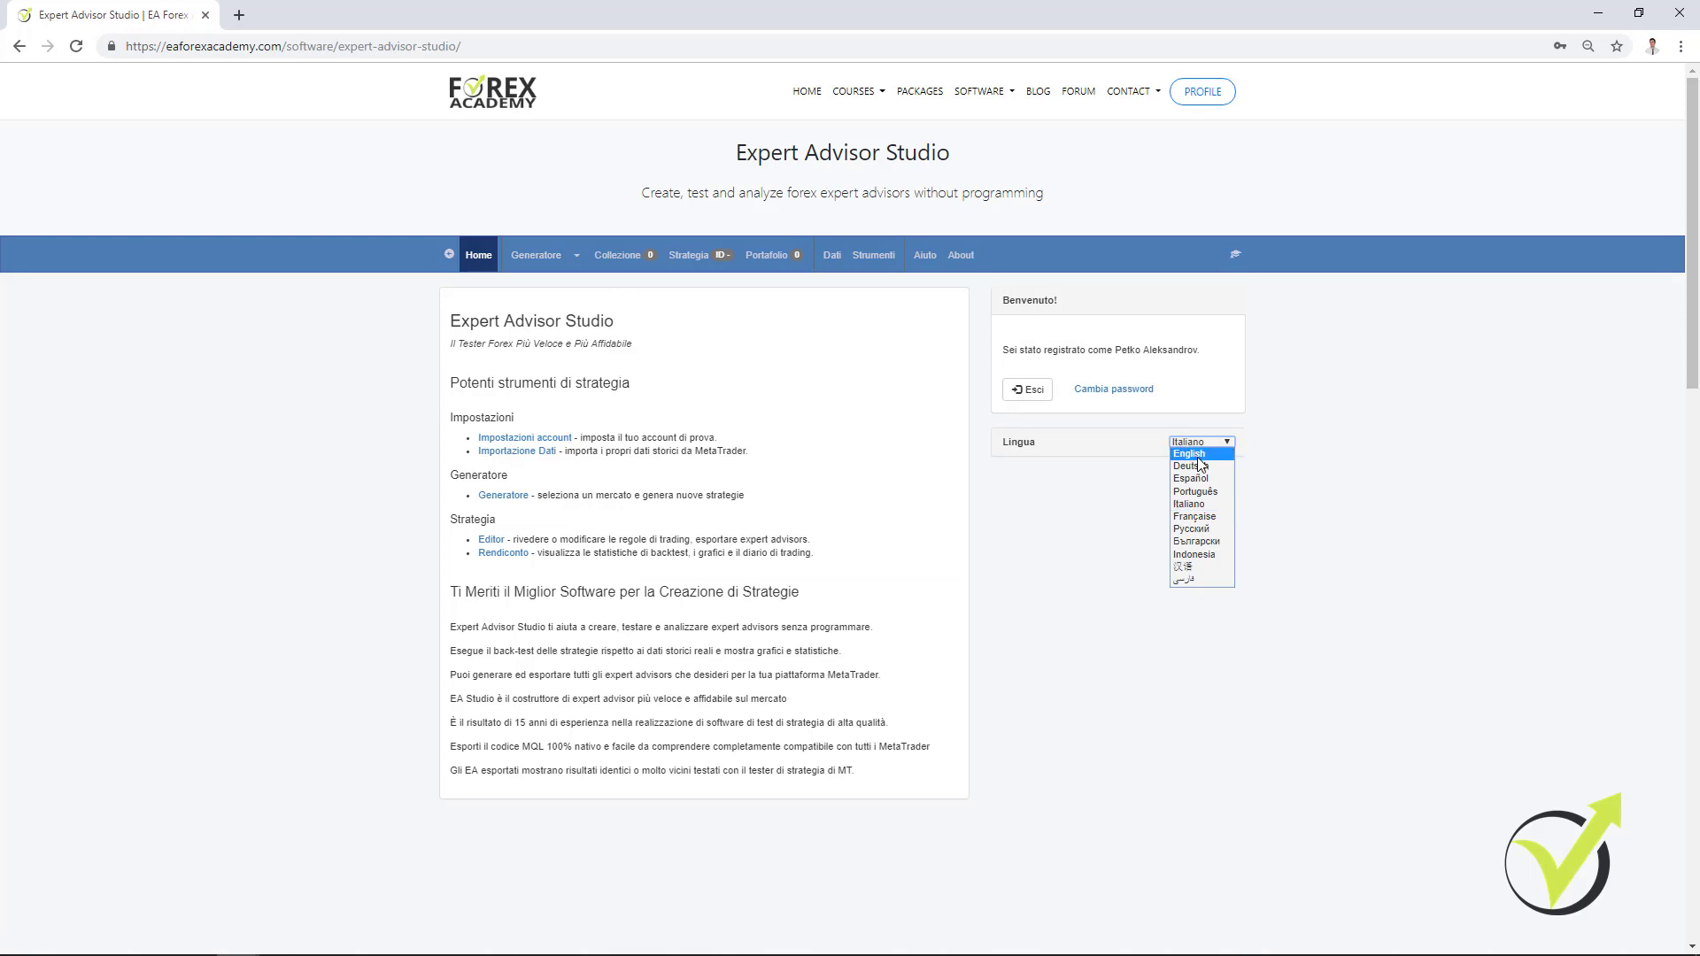
left_click(1191, 454)
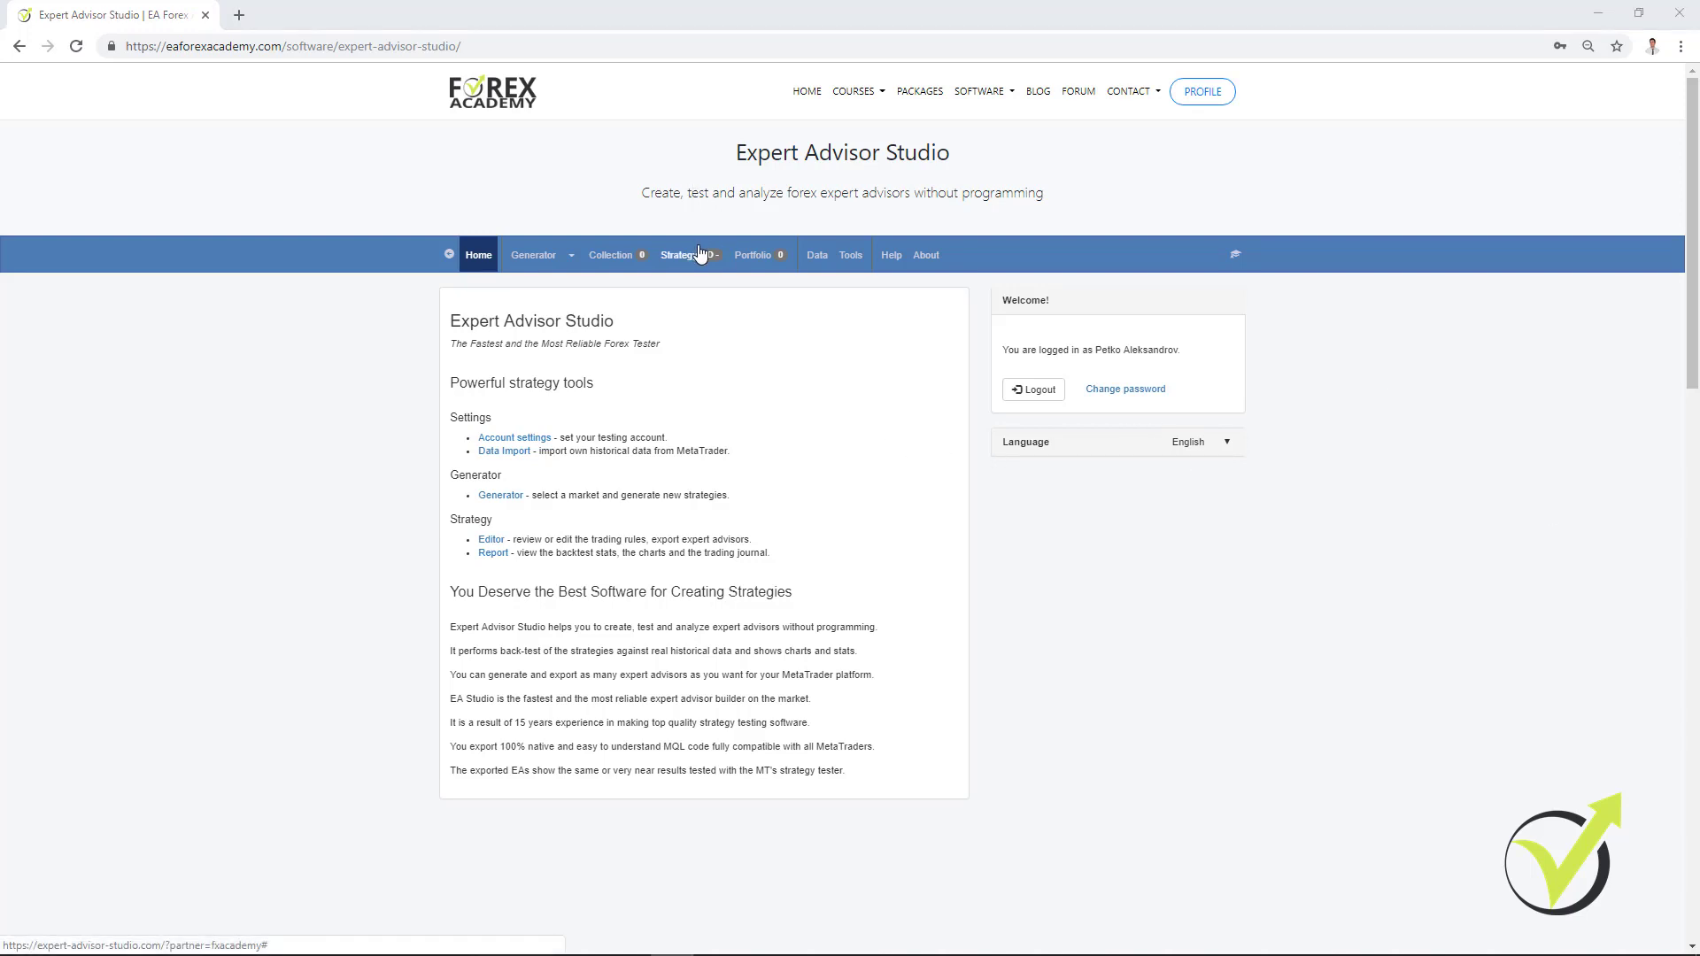
Go to the Generator page, then to Data Import for the MT4/MT5 export scripts
left_click(533, 256)
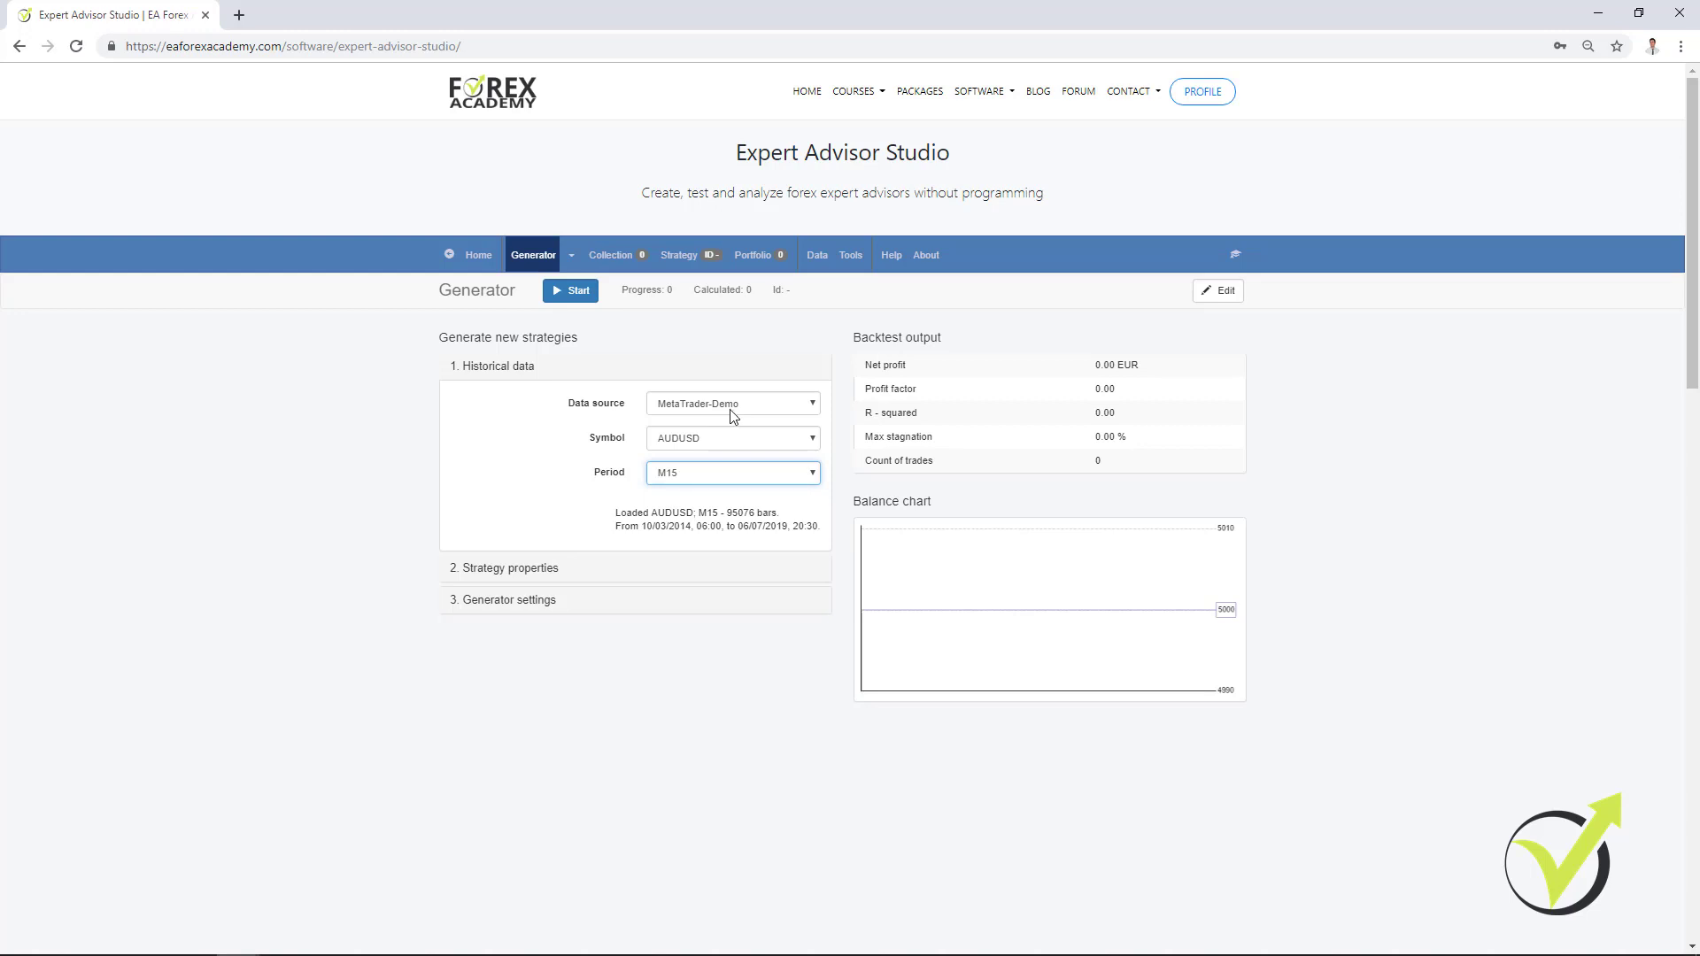
left_click(817, 255)
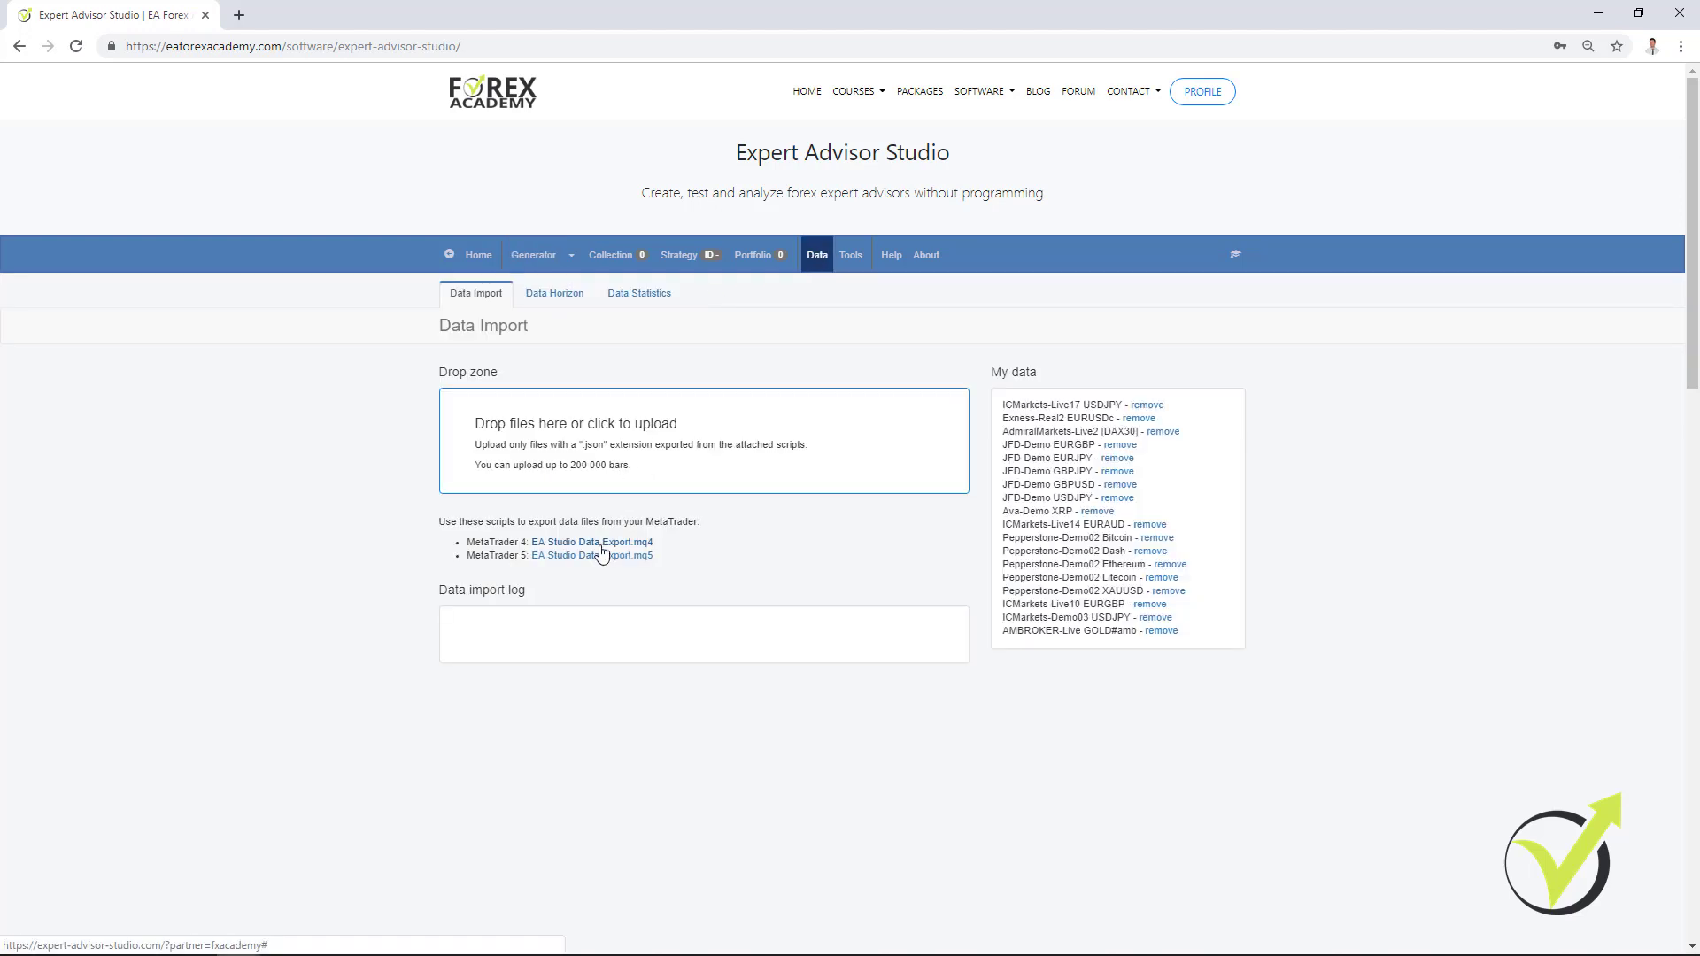